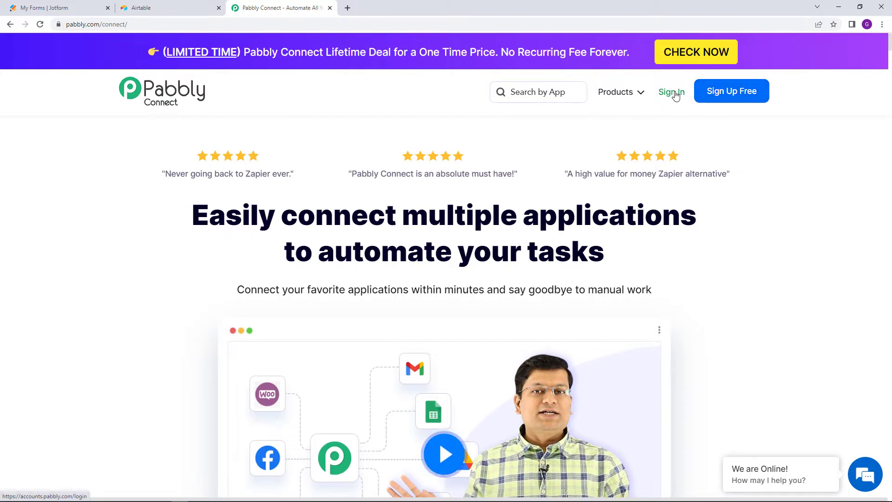
# Sign in to Pabbly Connect and create a workflow named "Jotform To Airtable Automation".
pyautogui.click(675, 93)
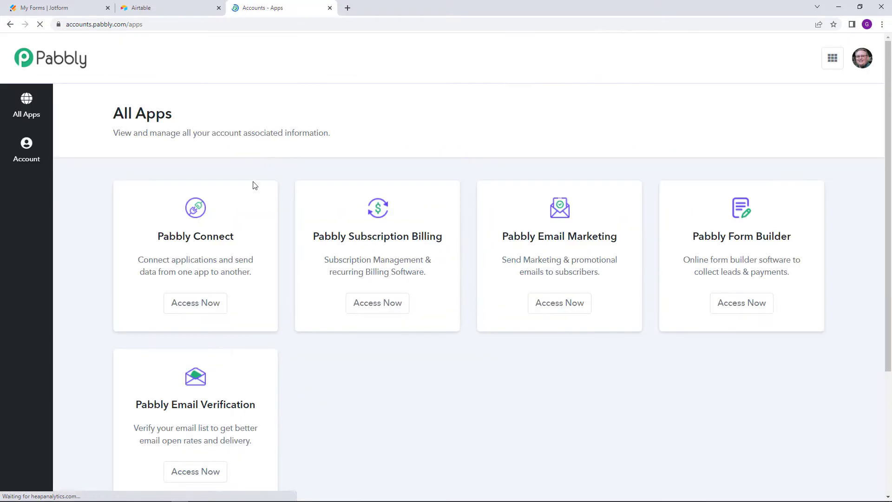
pyautogui.click(196, 303)
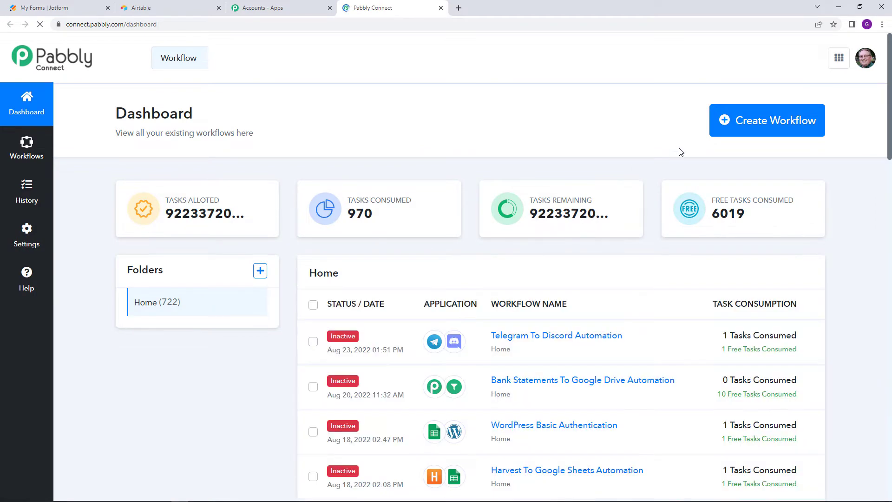
pyautogui.click(748, 125)
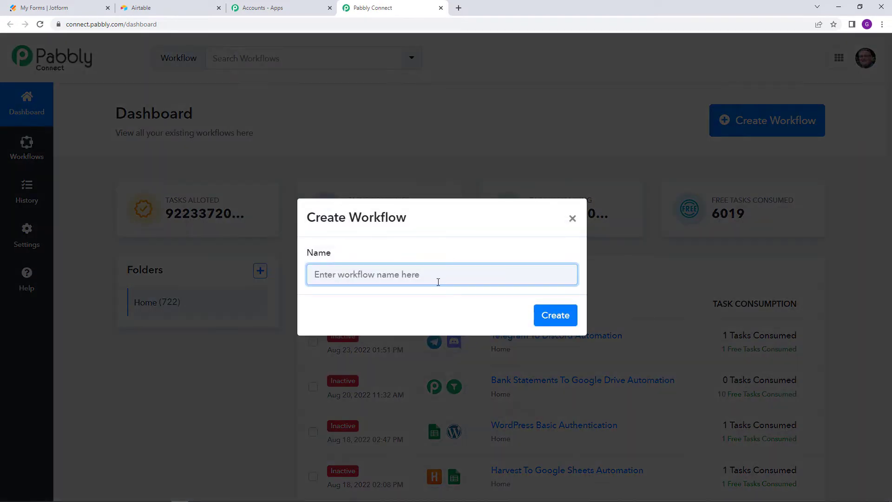
pyautogui.write('Jot')
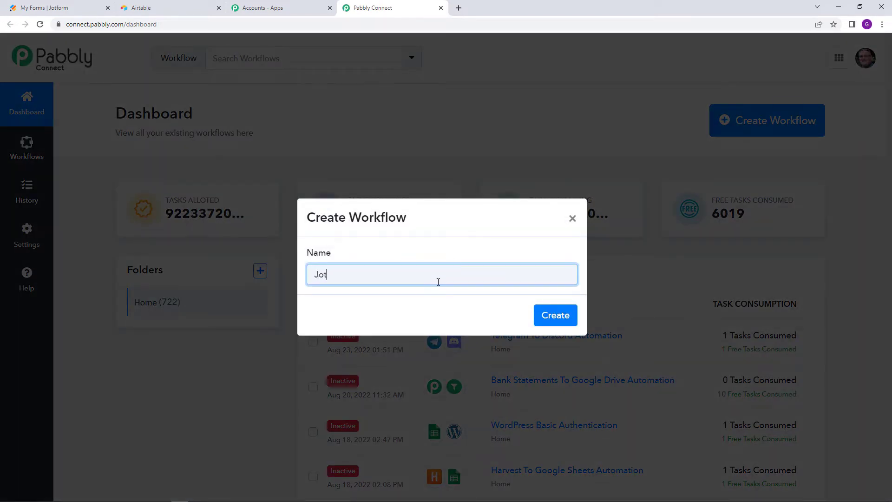
pyautogui.write('form To Airtable Aut')
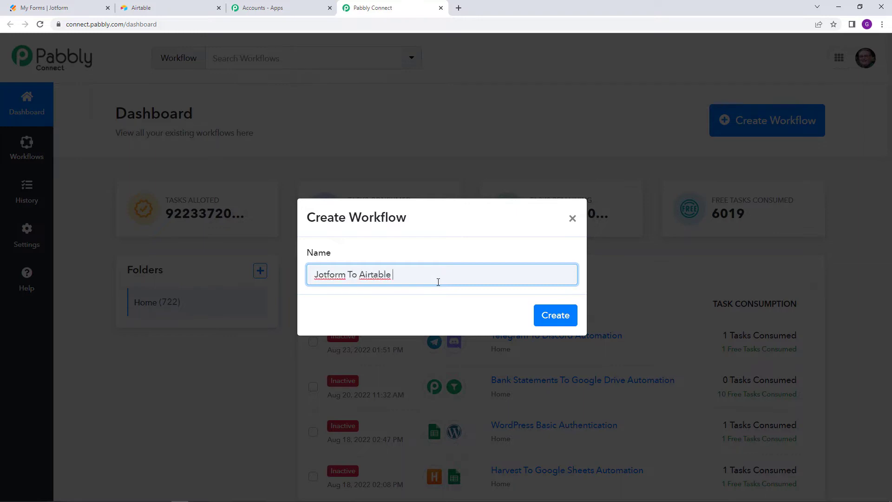
pyautogui.write('omation')
pyautogui.click(544, 315)
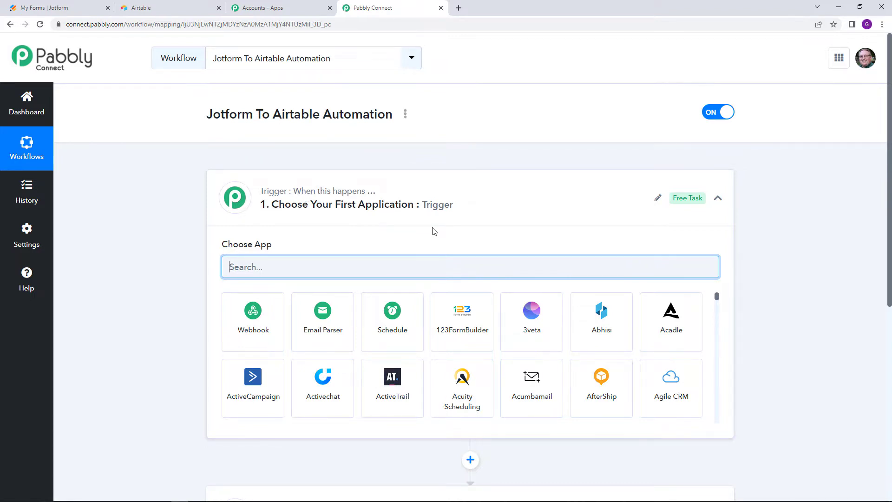
# Set the workflow's trigger to JotForm with the New Response event and copy its webhook URL.
pyautogui.scroll(-2, 434, 231)
pyautogui.scroll(-1, 462, 232)
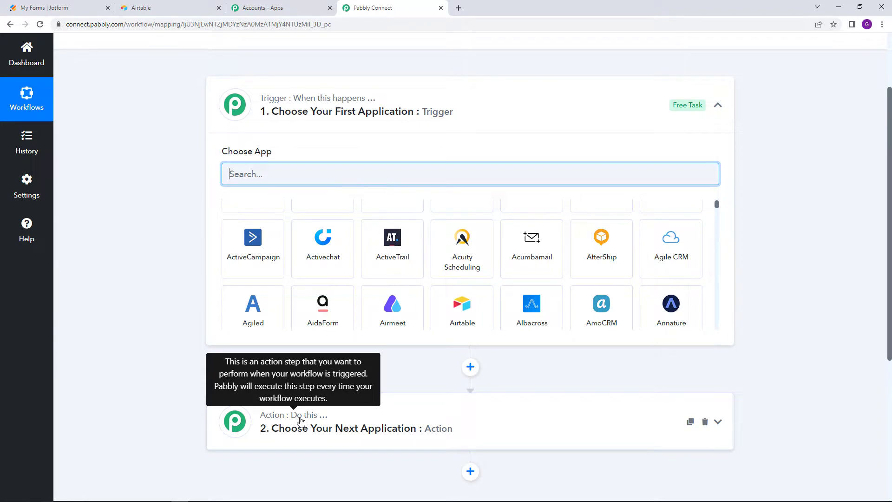
pyautogui.scroll(2, 492, 135)
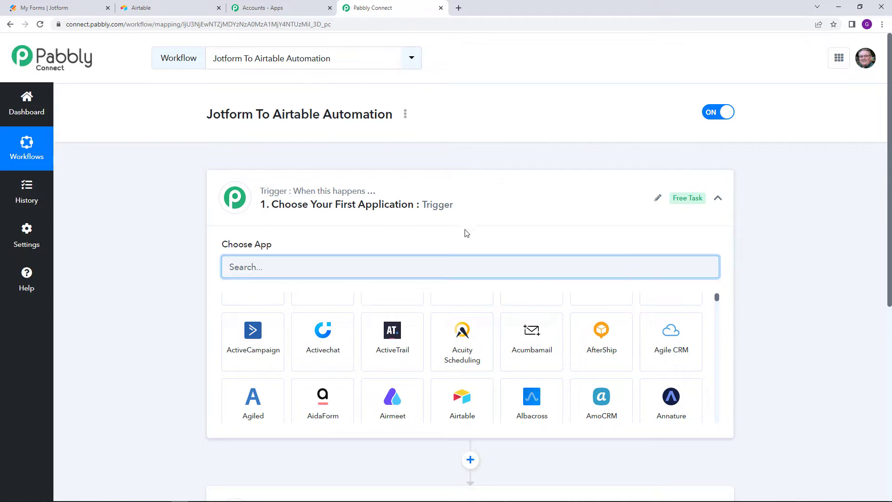
pyautogui.write('jot')
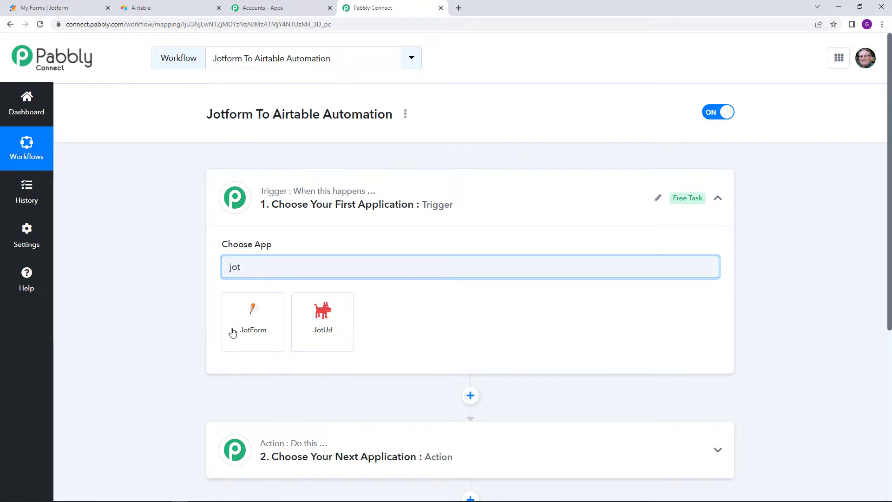
pyautogui.click(256, 325)
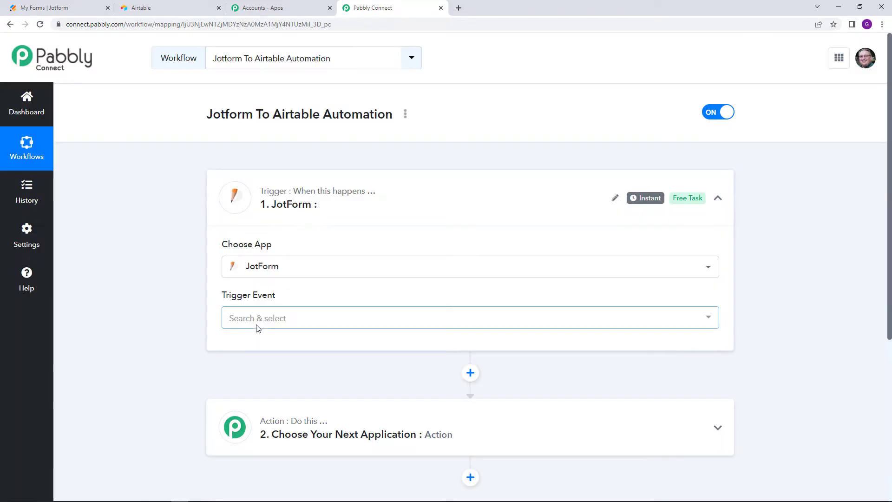
pyautogui.click(259, 326)
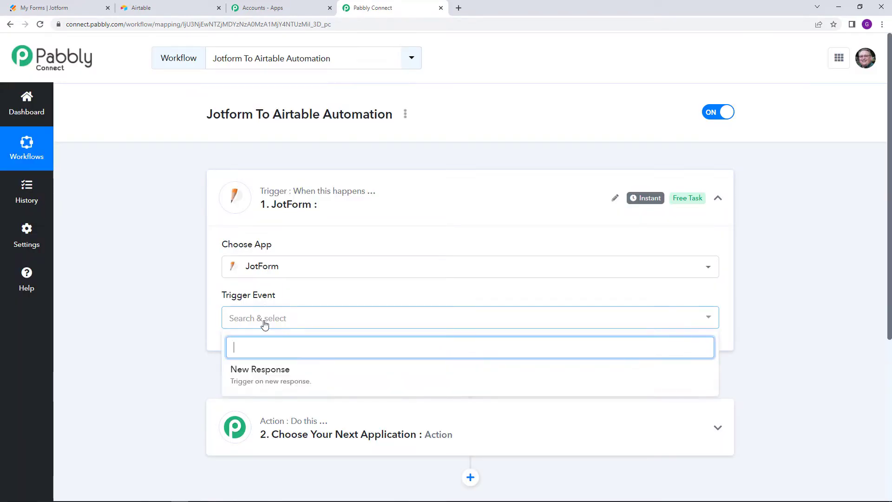
pyautogui.click(322, 377)
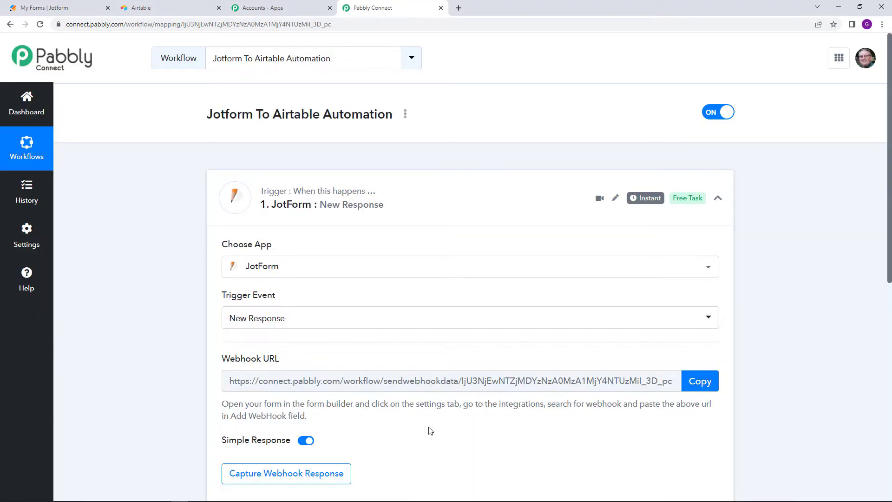
pyautogui.moveTo(234, 361)
pyautogui.click(707, 381)
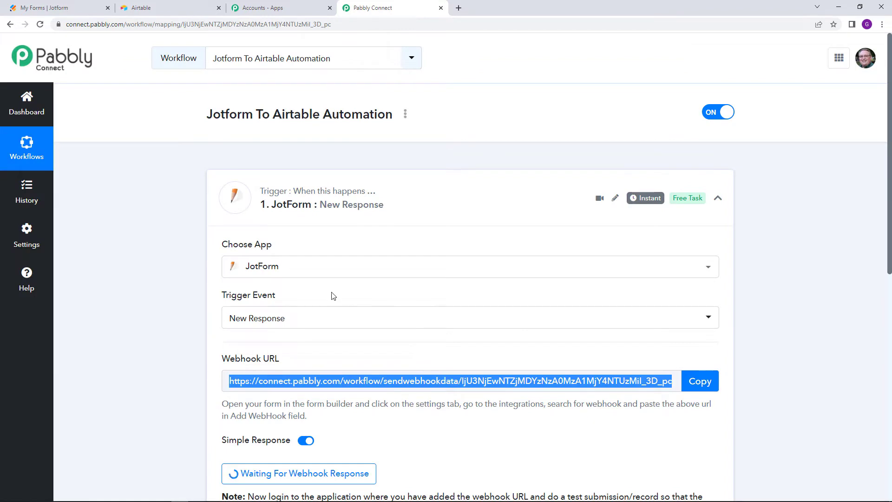
# Switch to Jotform, open the Appointment Form for editing and review its fields.
pyautogui.click(56, 8)
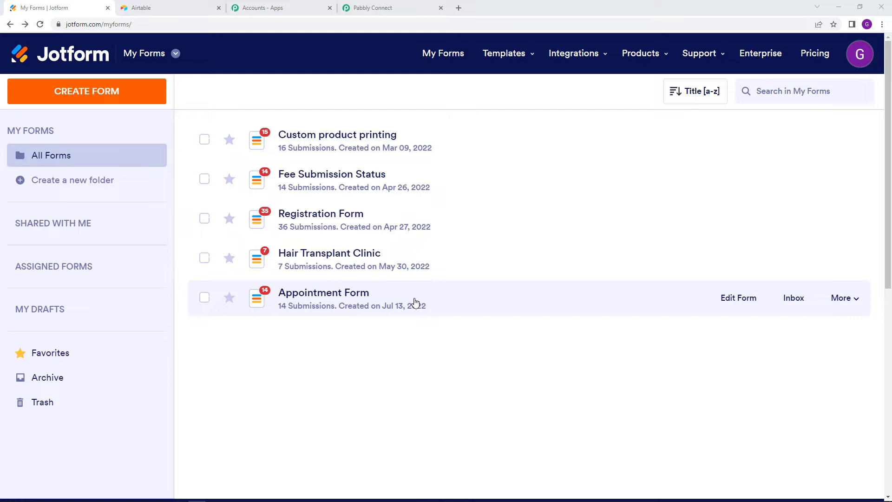
pyautogui.click(733, 304)
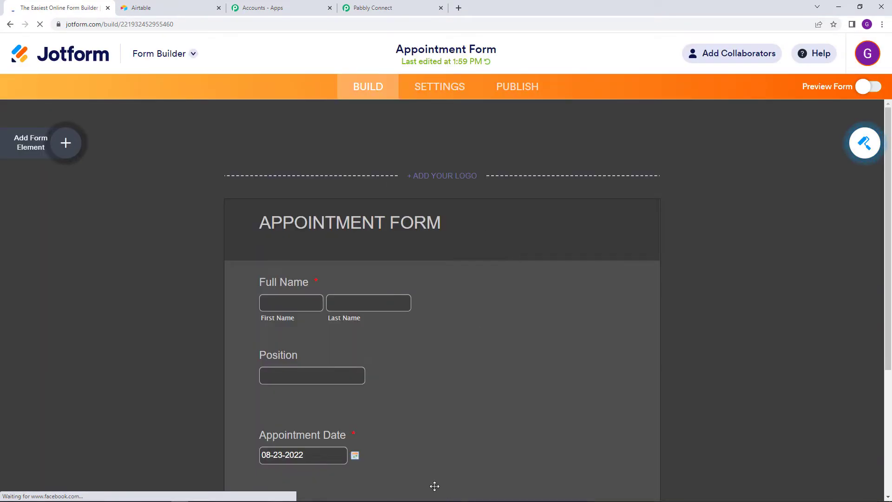
pyautogui.scroll(-3, 471, 260)
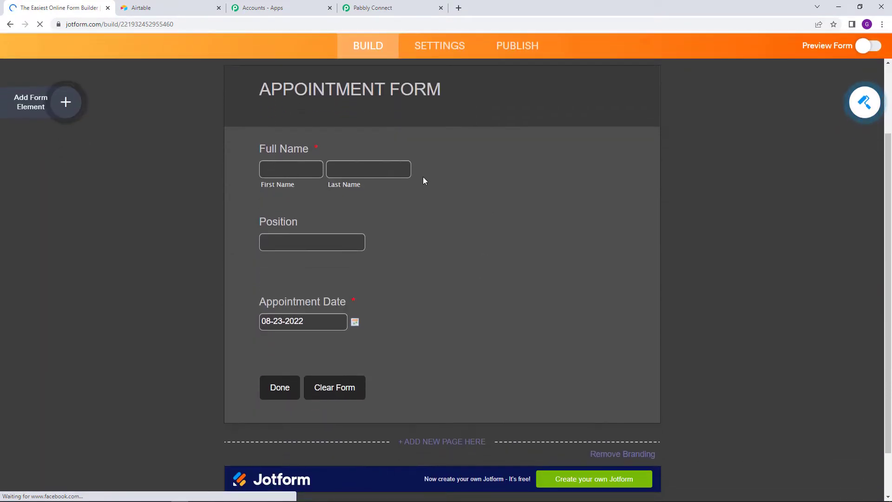
pyautogui.scroll(2, 418, 165)
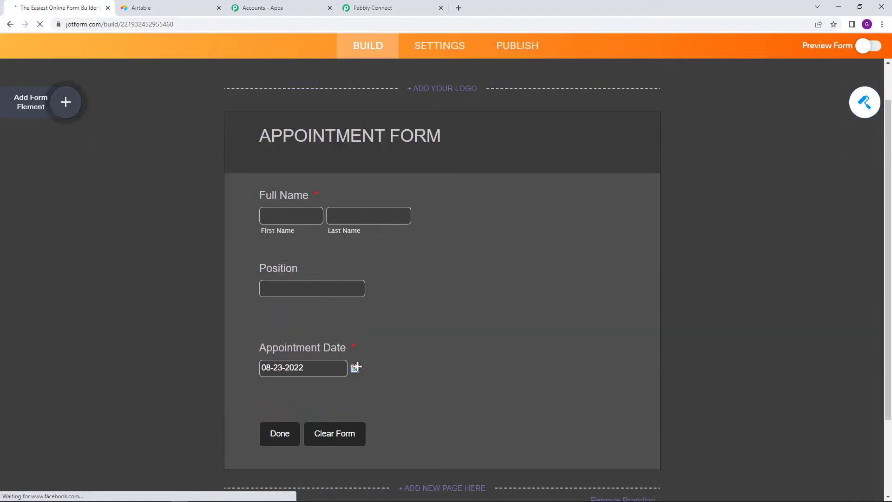
pyautogui.scroll(1, 455, 358)
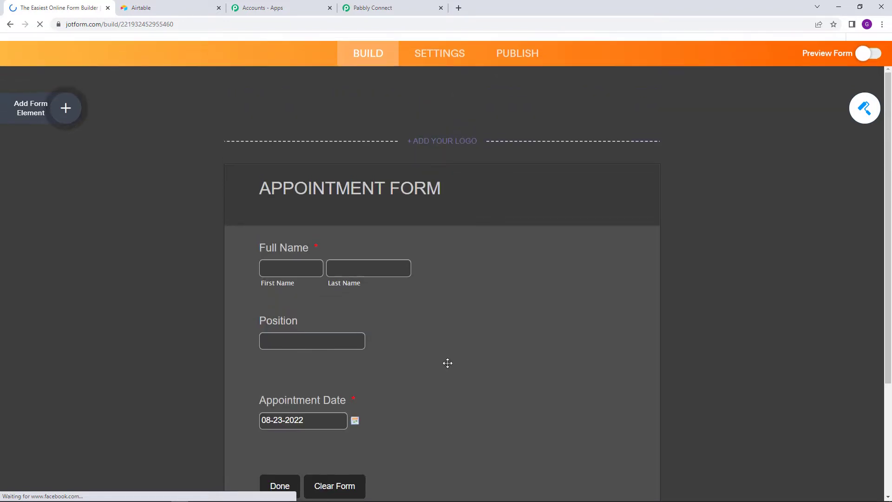
pyautogui.scroll(1, 447, 363)
# Find the WebHooks integration in the Appointment Form's settings by searching for "web", and open it.
pyautogui.click(445, 92)
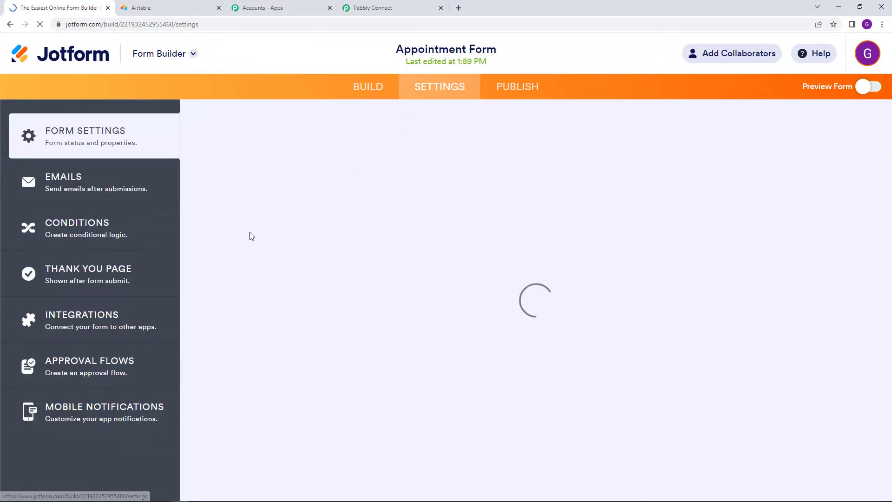
pyautogui.click(108, 330)
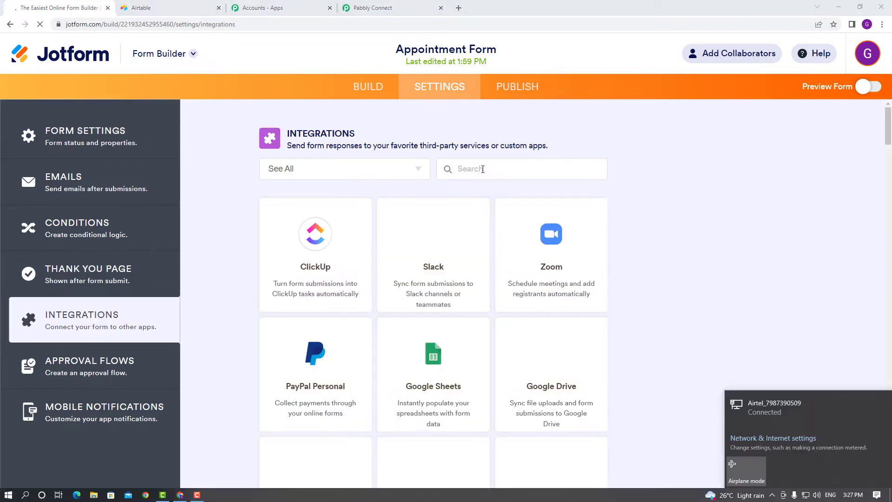
pyautogui.click(482, 170)
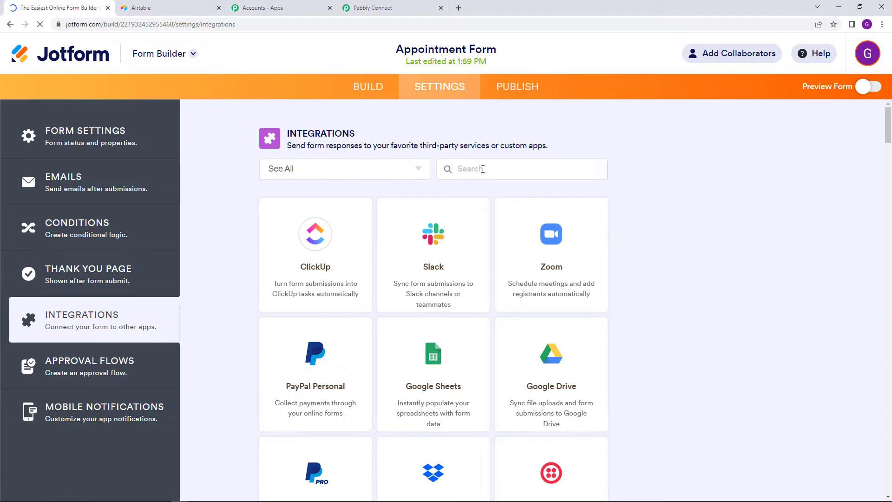
pyautogui.write('web')
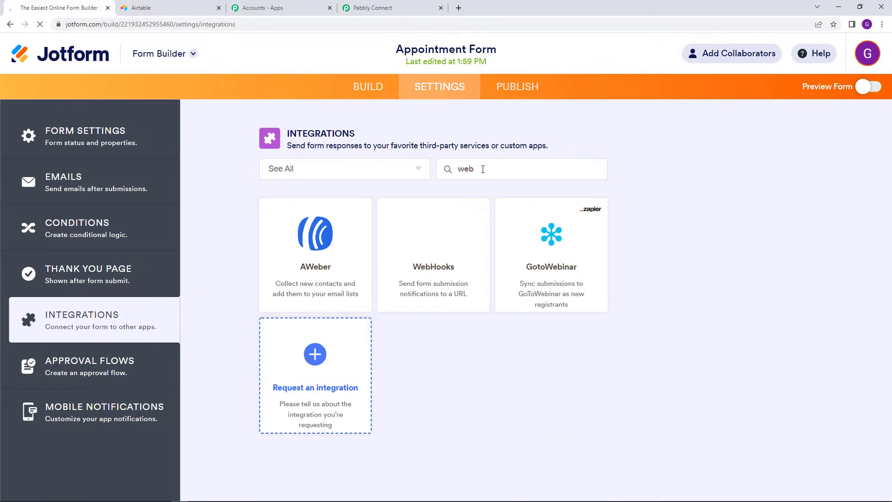
pyautogui.click(446, 265)
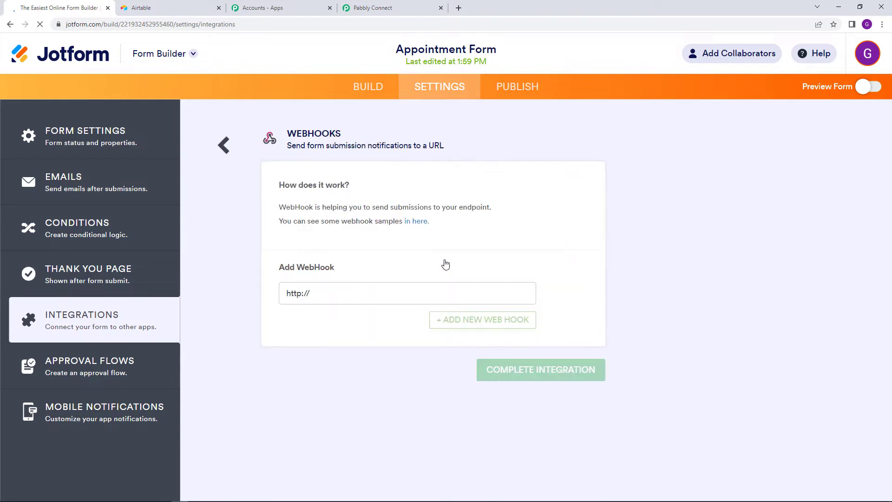
# Replace the default webhook address with the copied Pabbly webhook URL and complete the integration.
pyautogui.hotkey('ctrl', 'a')
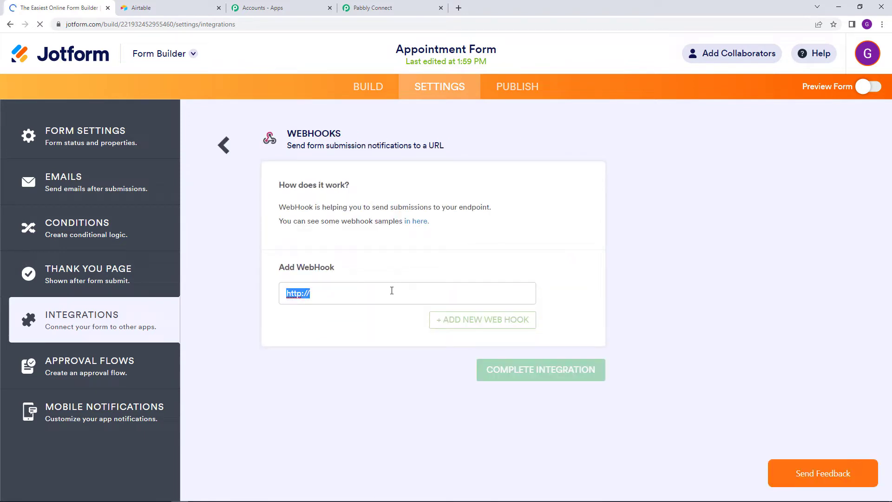
pyautogui.rightClick(392, 290)
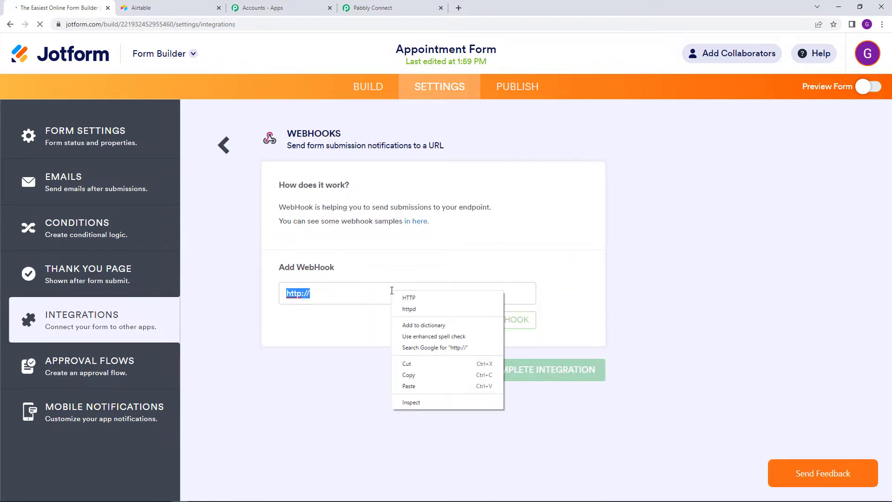
pyautogui.click(437, 385)
pyautogui.hotkey('ctrl', 'v')
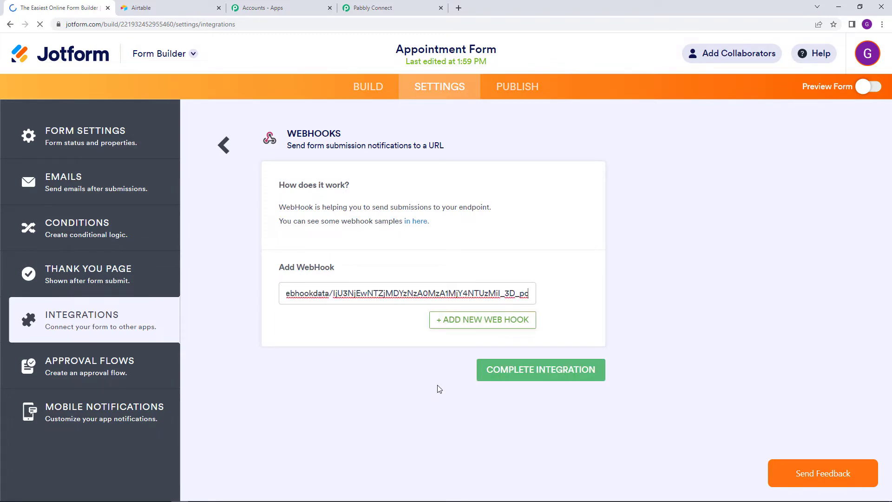
pyautogui.click(544, 371)
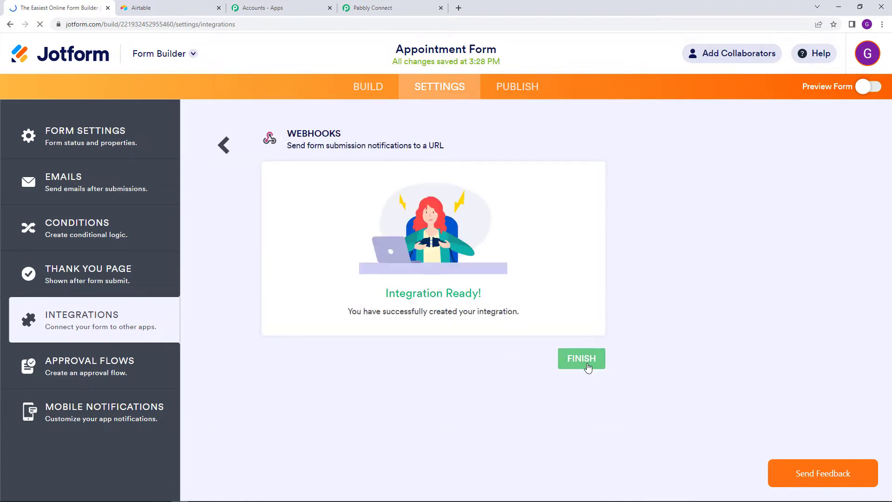
pyautogui.click(583, 364)
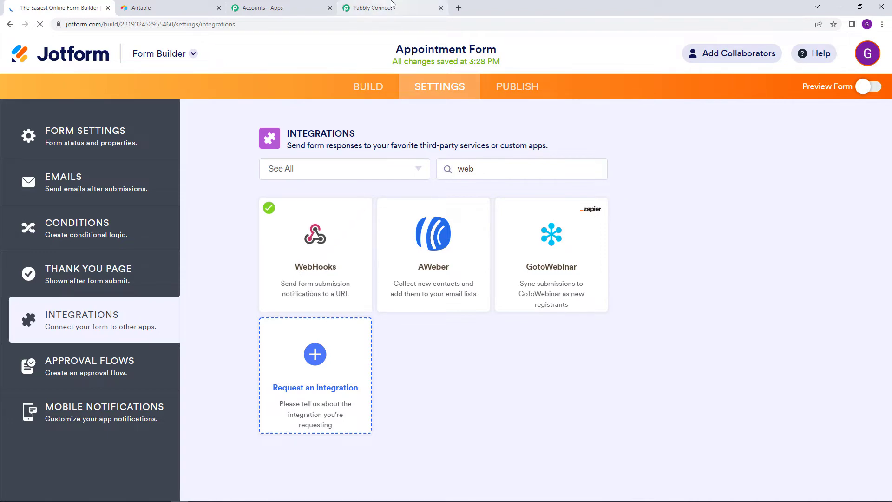
# Check the trigger's webhook capture status in Pabbly Connect, and open the published Appointment Form from Jotform in a new tab.
pyautogui.click(373, 8)
pyautogui.scroll(-3, 499, 335)
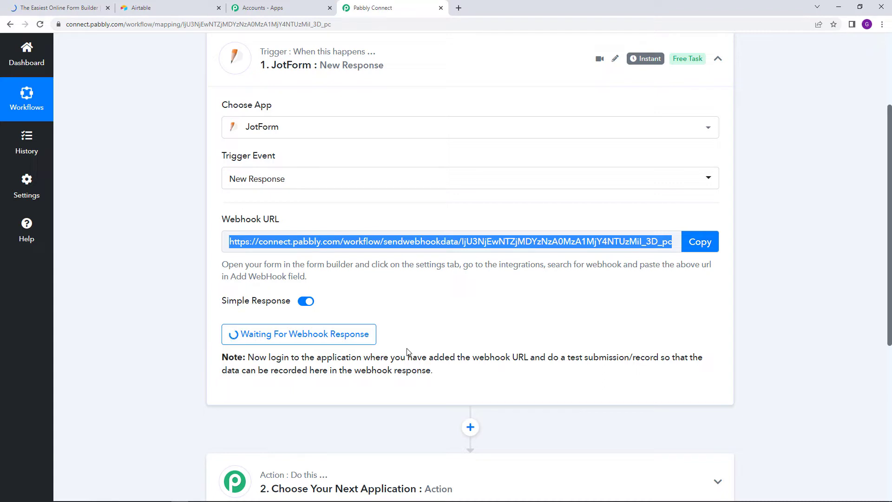
pyautogui.click(59, 7)
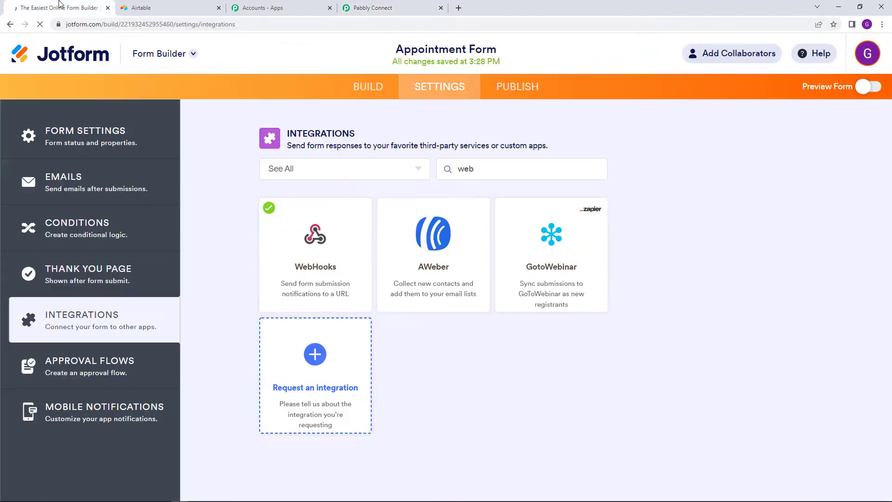
pyautogui.click(506, 88)
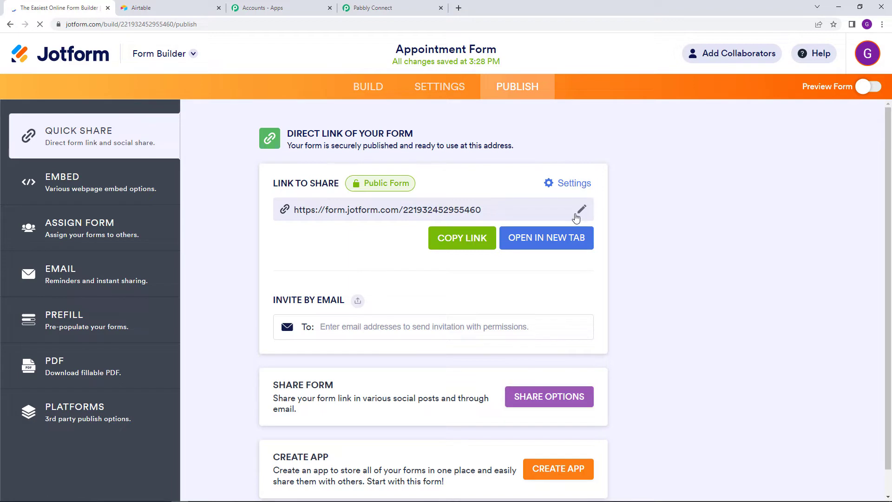
pyautogui.click(538, 246)
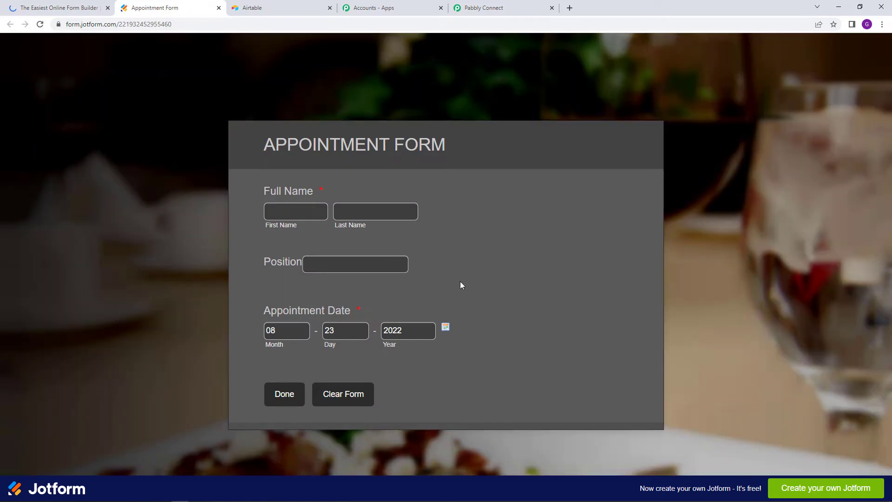
# Fill in the Appointment Form with first name Dummy, last name Test and position Accountant.
pyautogui.click(271, 211)
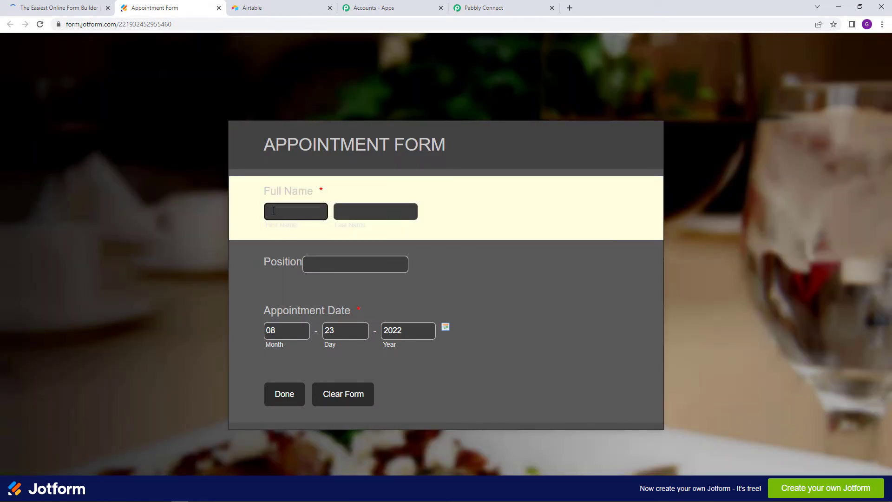
pyautogui.write('Dummy')
pyautogui.click(366, 210)
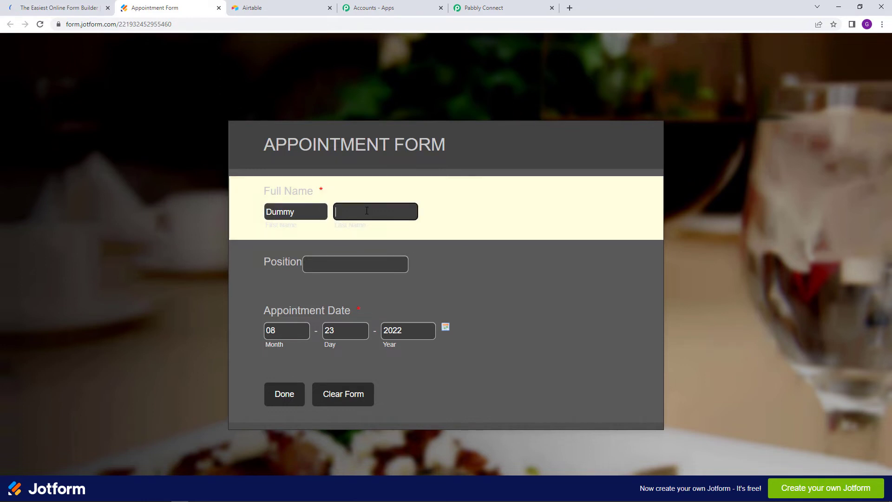
pyautogui.write('Test')
pyautogui.click(365, 265)
pyautogui.write('A')
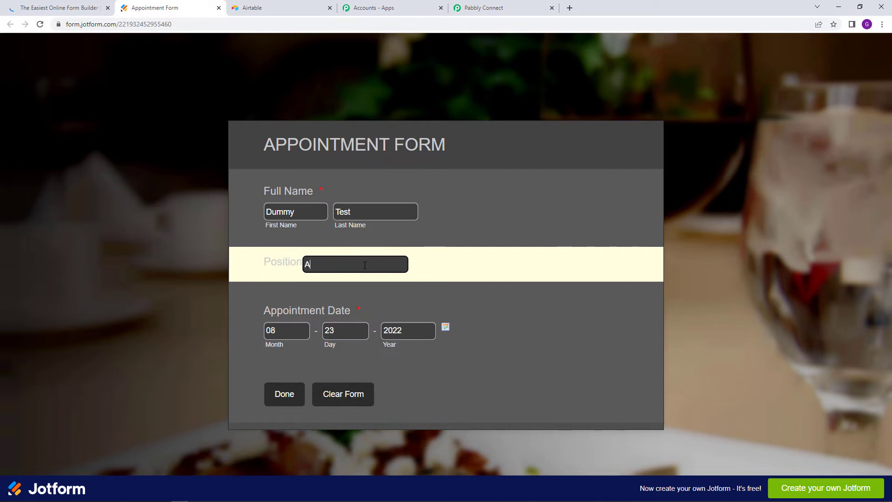
pyautogui.write('ccountant')
# Set the appointment date to August 24, 2022 and submit the form.
pyautogui.click(445, 328)
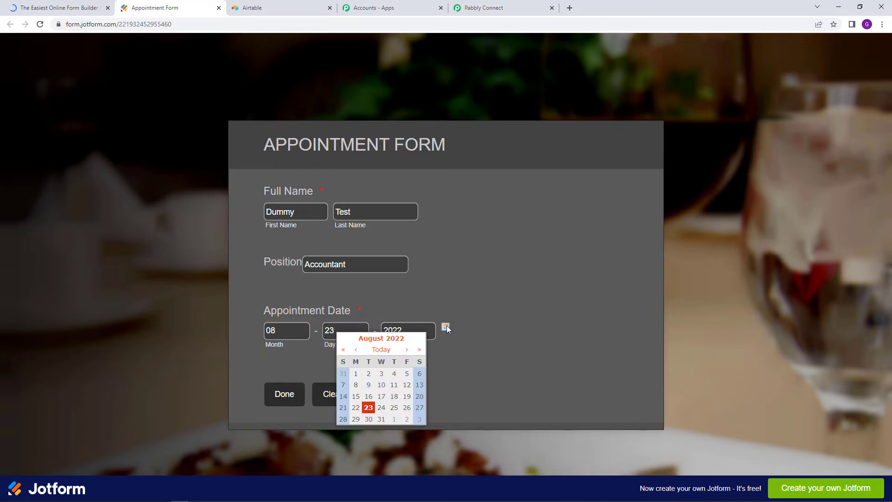
pyautogui.click(381, 408)
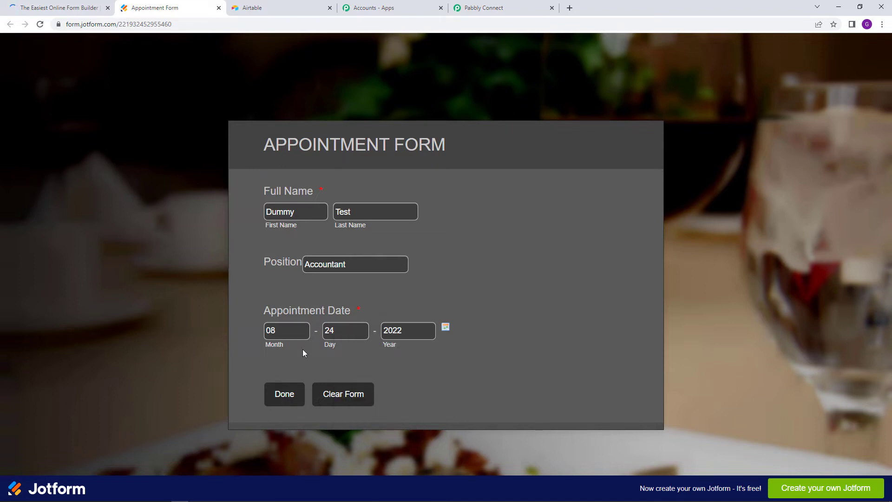
pyautogui.click(301, 393)
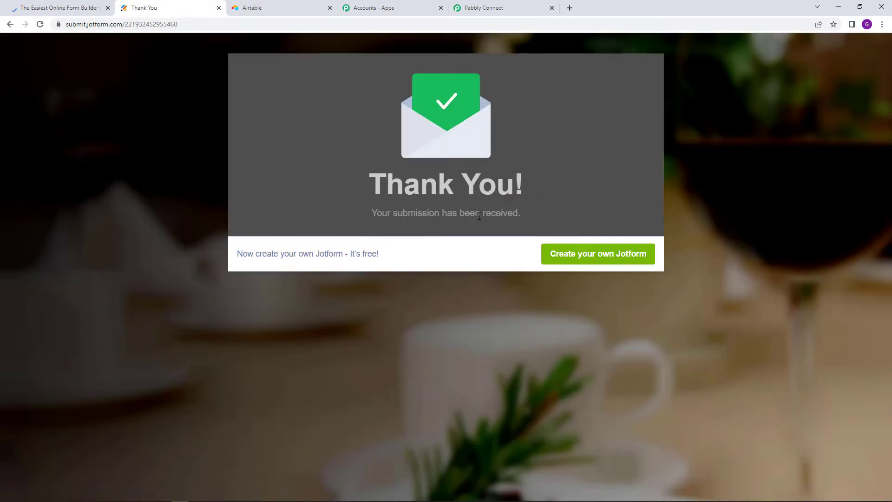
# Switch to Pabbly Connect and examine the received webhook response, enlarging the Pretty value to read it in full.
pyautogui.click(490, 8)
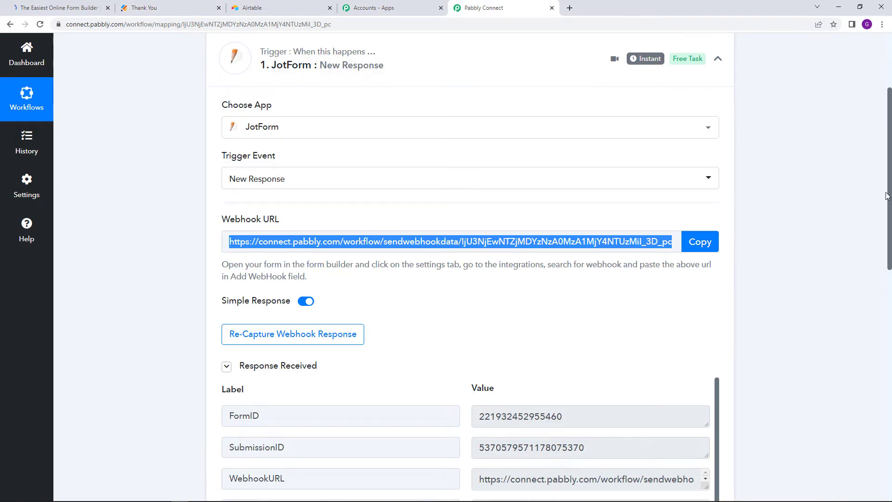
pyautogui.scroll(-6, 737, 252)
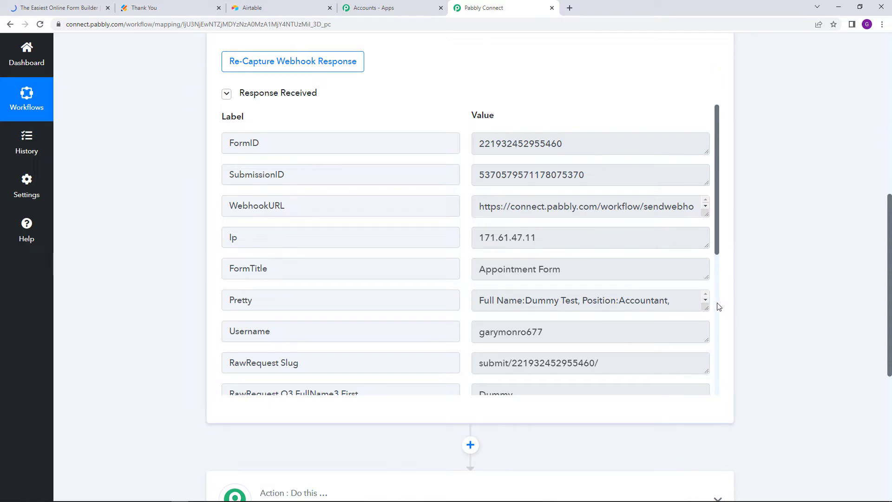
pyautogui.moveTo(706, 307); pyautogui.dragTo(745, 319)
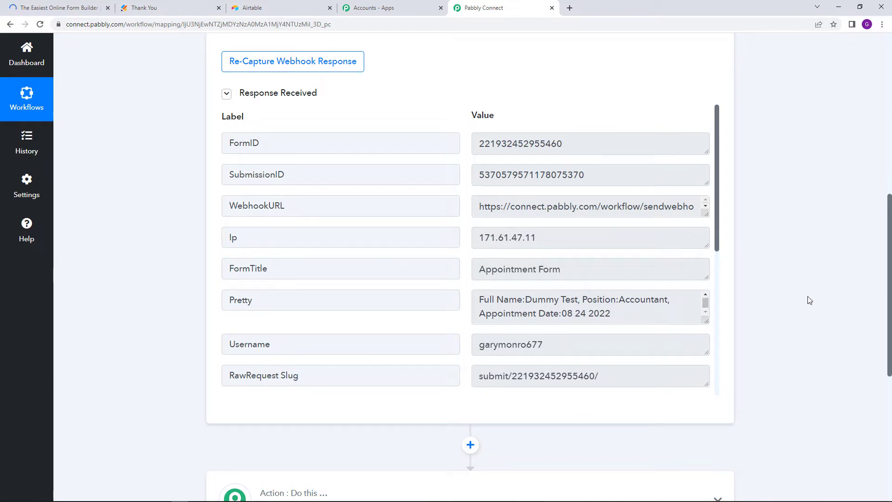
# Set the workflow's second step to the Airtable app, found by searching for "airt", with the Create Record action event.
pyautogui.scroll(-2, 827, 325)
pyautogui.scroll(-4, 827, 325)
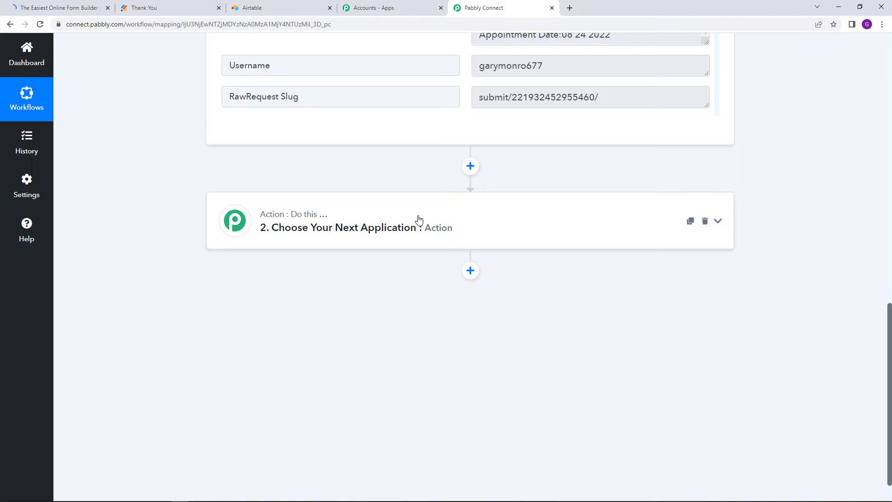
pyautogui.click(404, 237)
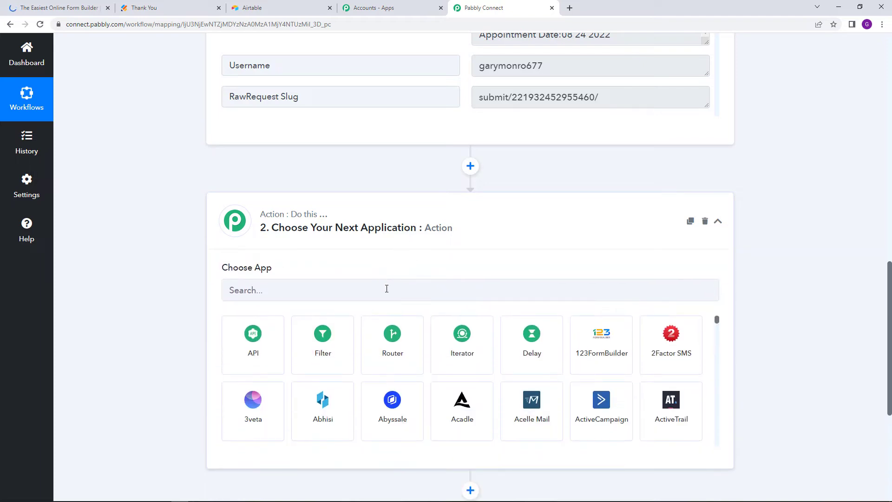
pyautogui.click(386, 288)
pyautogui.write('airt')
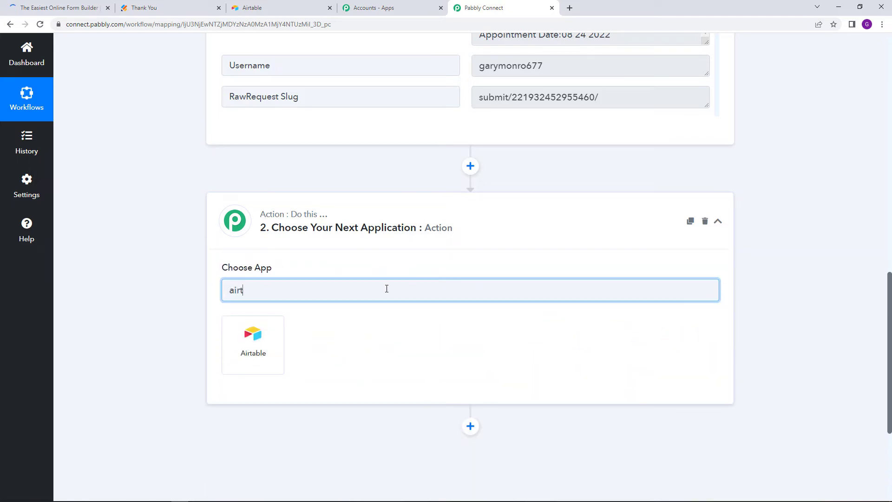
pyautogui.click(266, 345)
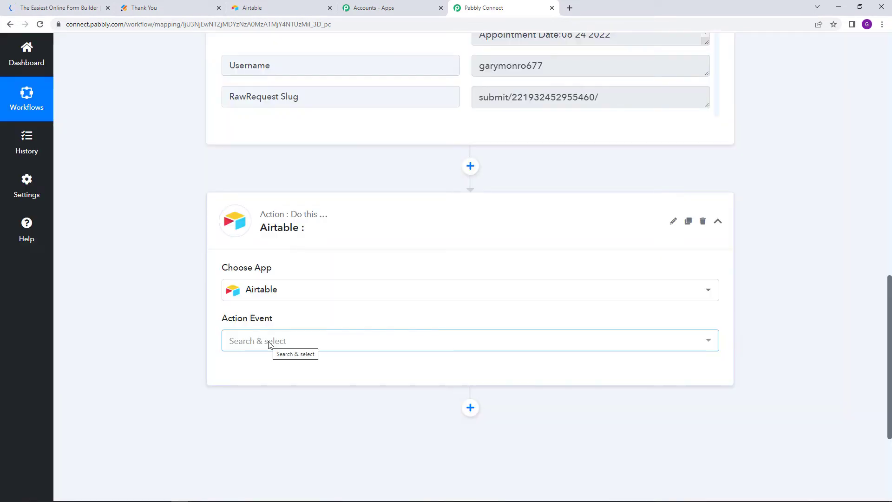
pyautogui.click(268, 345)
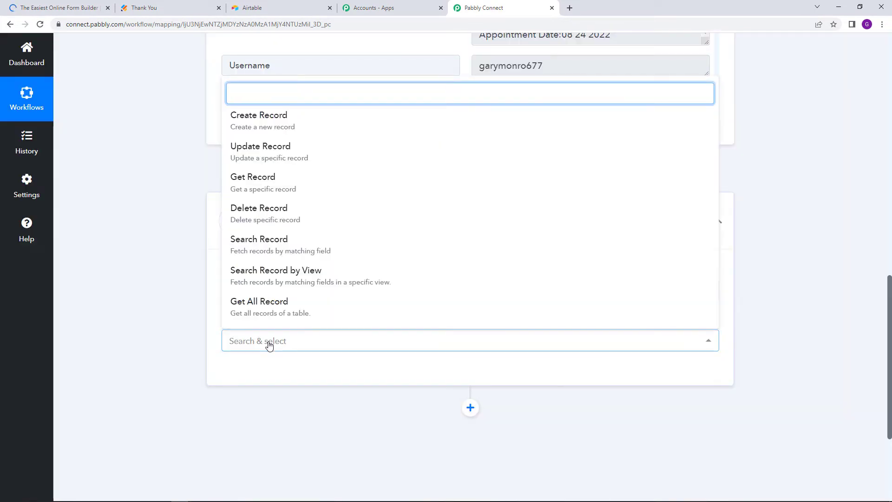
pyautogui.click(332, 129)
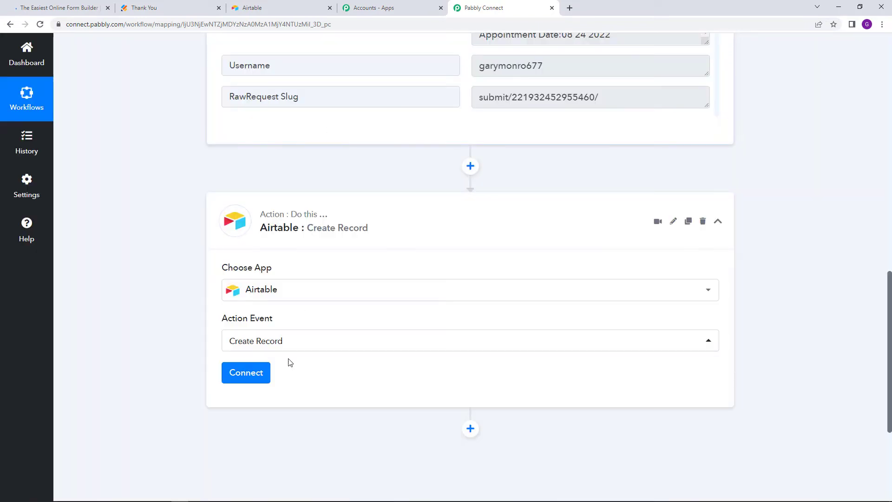
# Start adding a new connection for the Airtable action and open the linked Airtable account page.
pyautogui.click(257, 383)
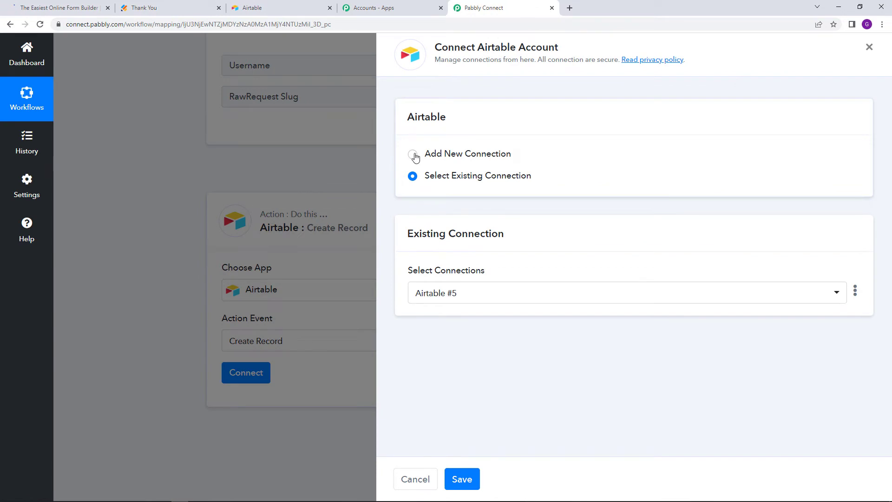
pyautogui.click(413, 154)
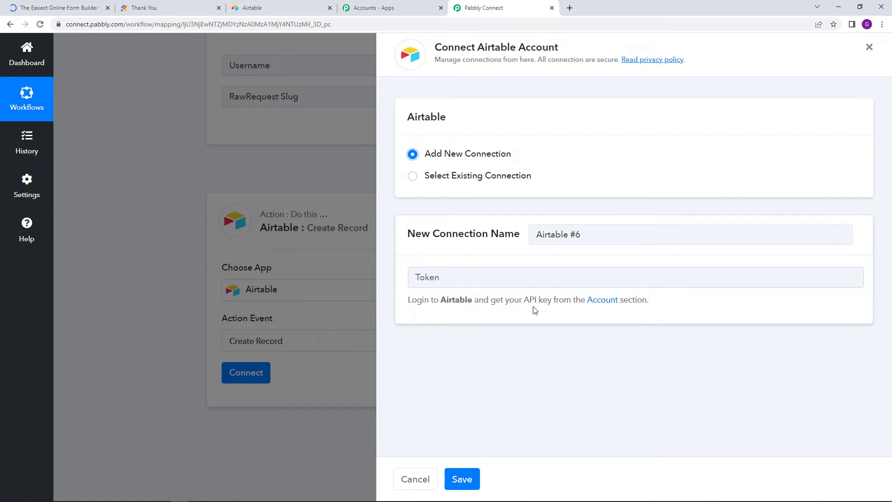
pyautogui.click(602, 300)
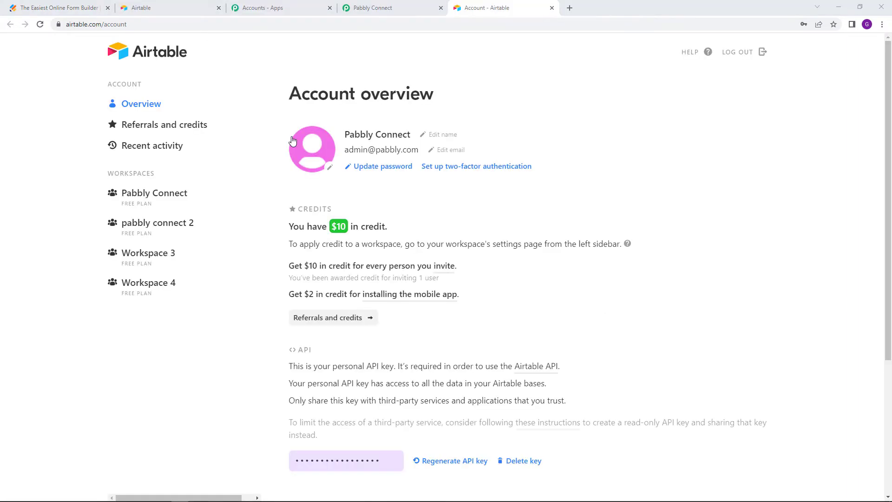
# Copy the personal API key from the API section of the Airtable account overview.
pyautogui.scroll(-2, 354, 353)
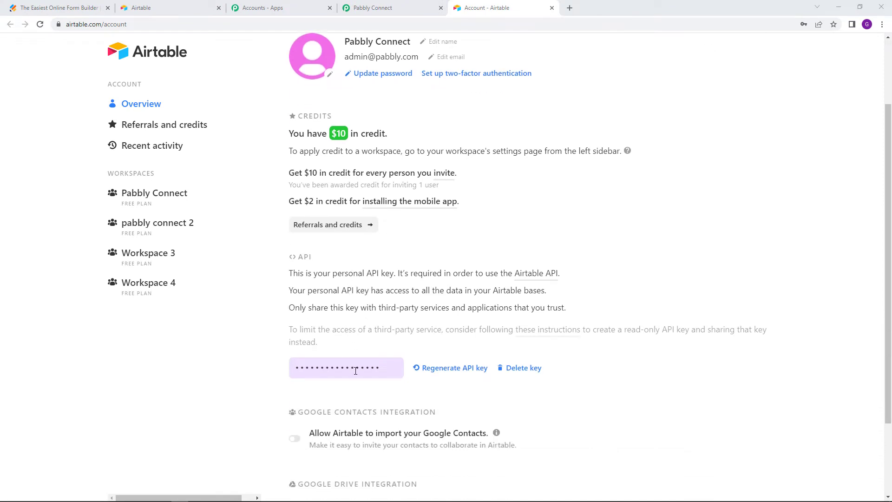
pyautogui.click(355, 370)
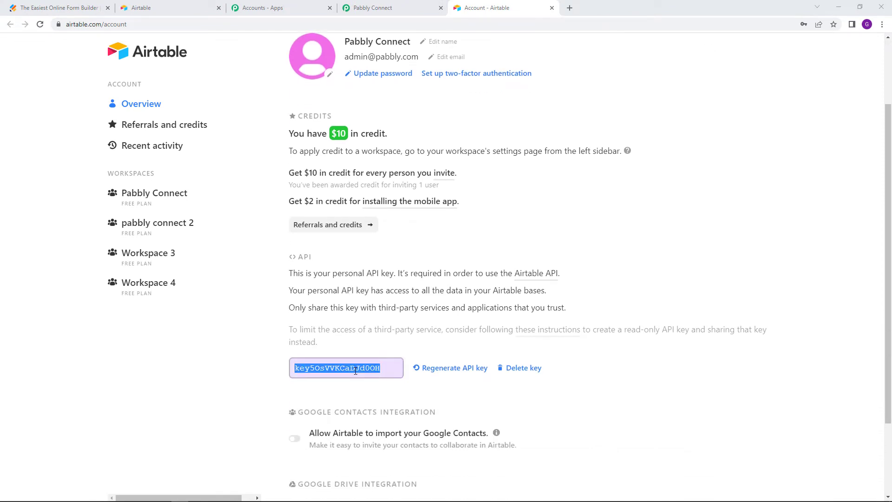
pyautogui.rightClick(356, 371)
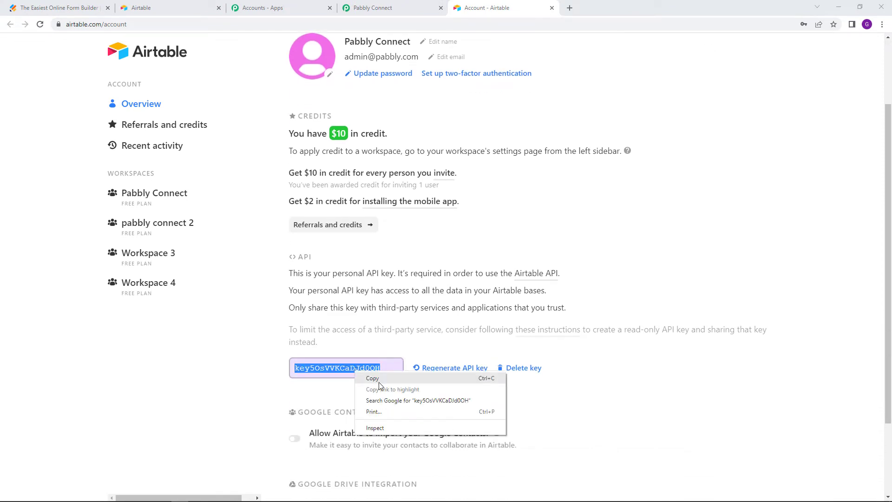
pyautogui.click(378, 382)
# Switch to Pabbly Connect, paste the API key as the new Airtable connection's token and save the connection.
pyautogui.click(378, 8)
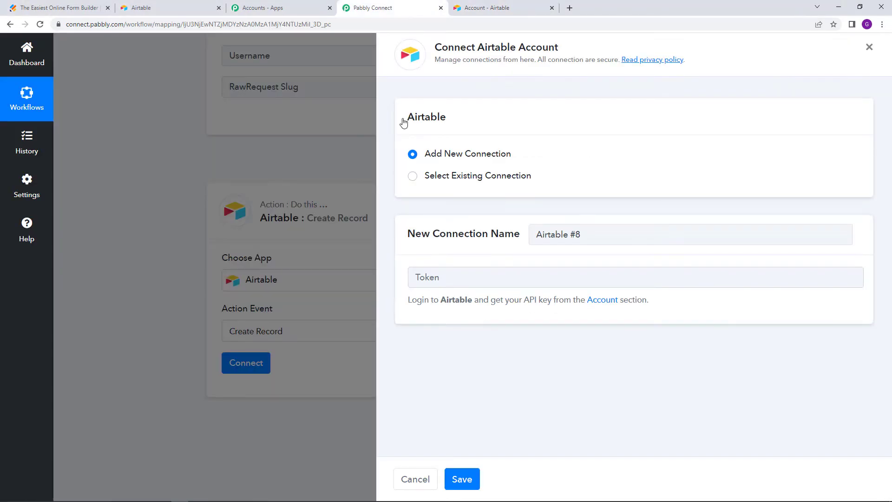
pyautogui.rightClick(444, 280)
pyautogui.click(488, 361)
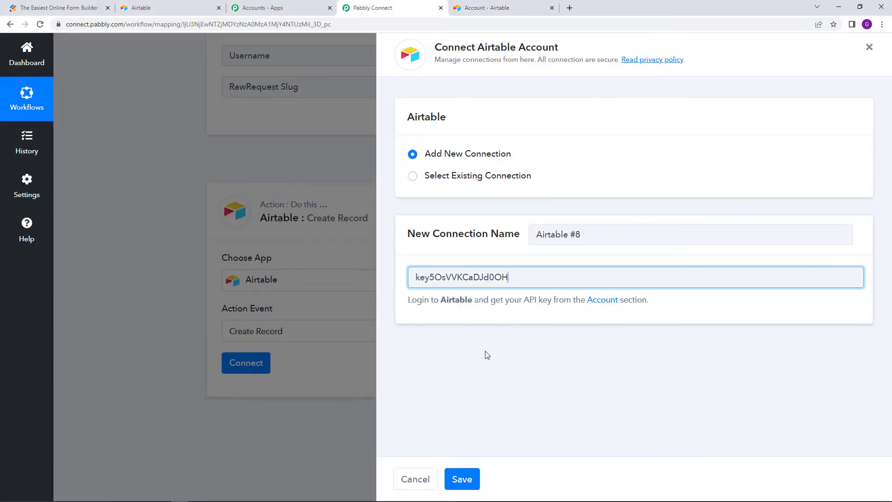
pyautogui.click(464, 478)
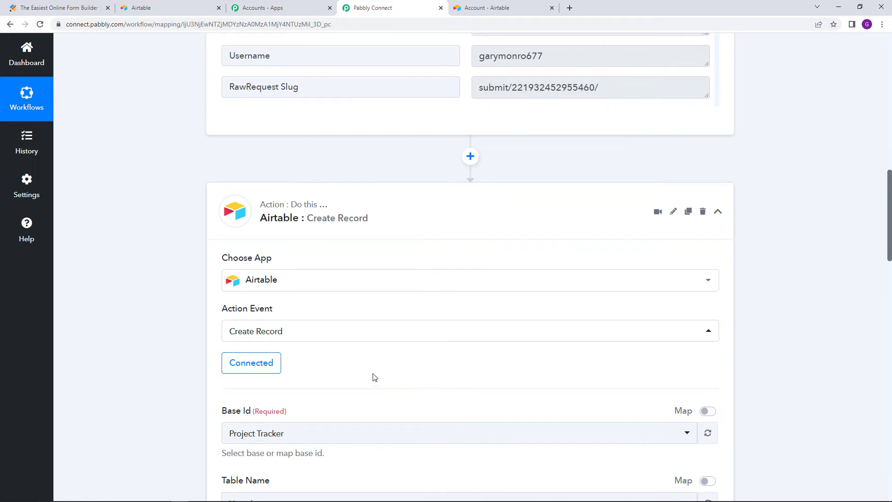
# Check the action's base and table settings, and open the Jotform Responses base in Airtable to review its columns.
pyautogui.scroll(-4, 375, 376)
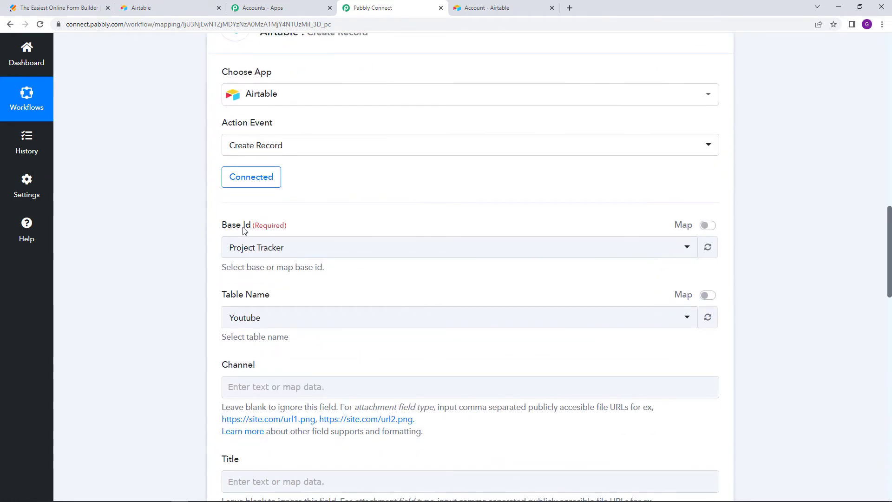
pyautogui.click(172, 10)
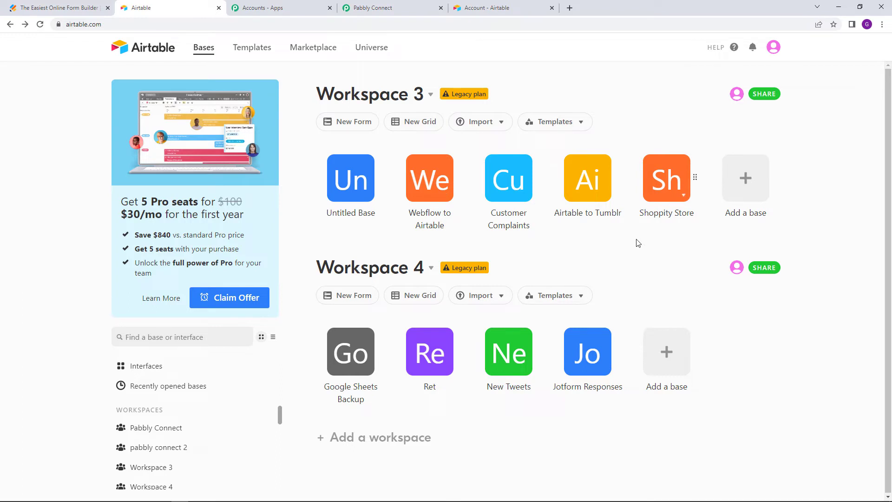
pyautogui.click(590, 364)
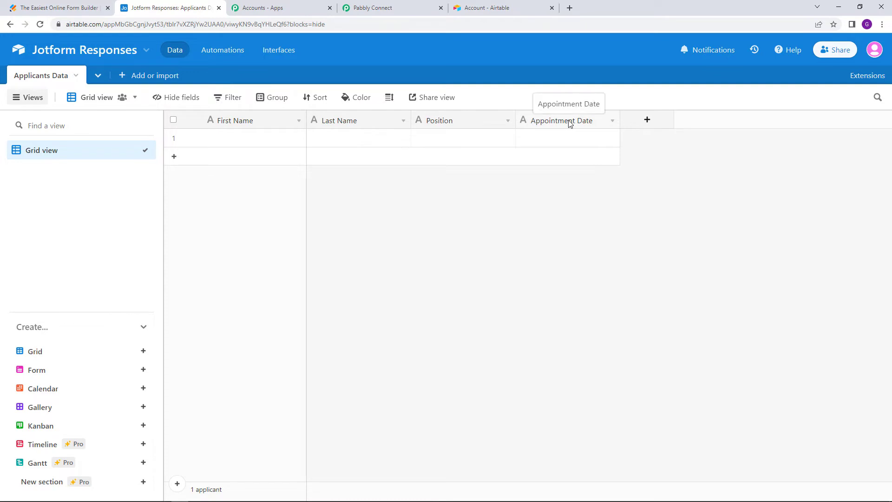
# Switch to Pabbly Connect and select Jotform Responses as the base, with Applicants Data as the table.
pyautogui.click(395, 5)
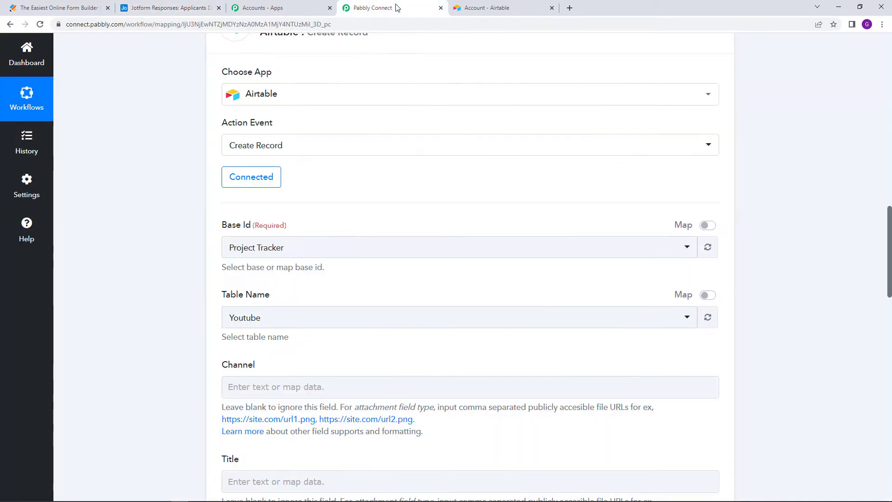
pyautogui.click(327, 248)
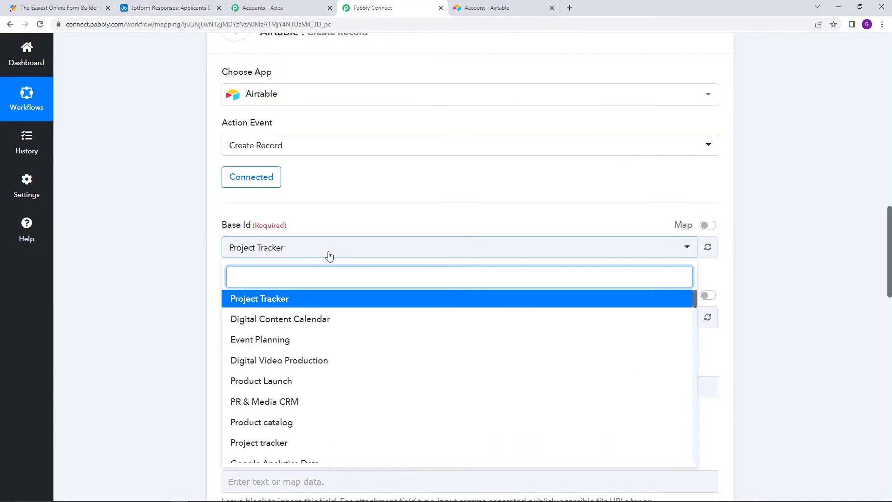
pyautogui.write('JOT')
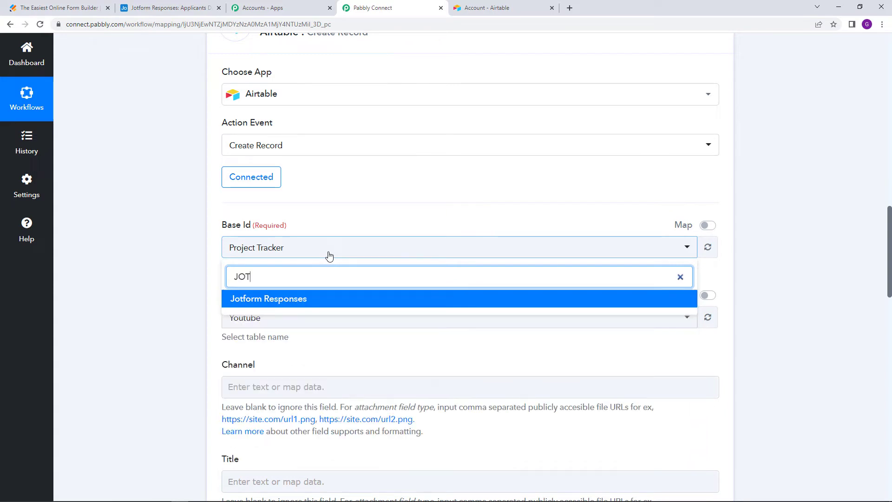
pyautogui.click(324, 302)
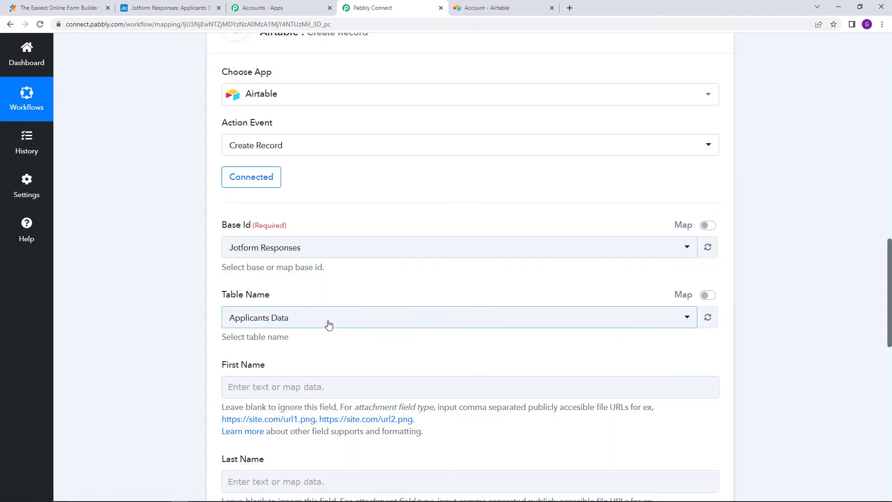
pyautogui.click(329, 324)
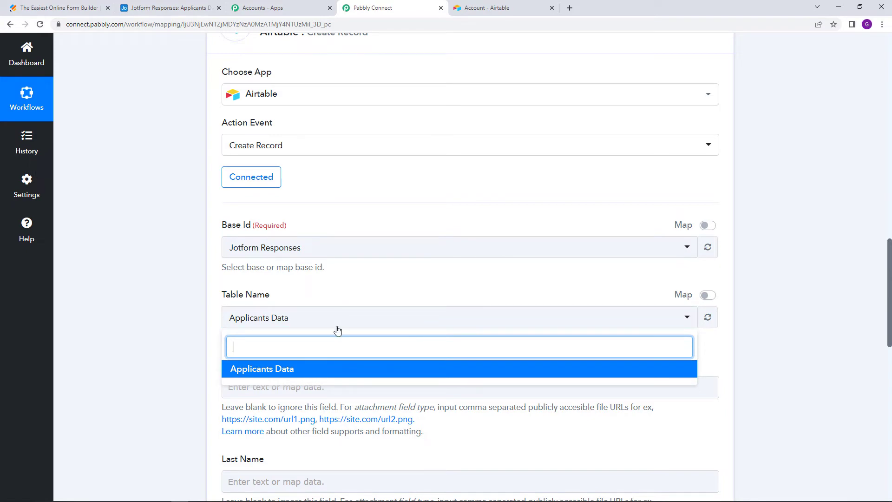
pyautogui.click(336, 326)
# Review the action's record fields and compare them with the columns of the Applicants Data table in Airtable.
pyautogui.scroll(-4, 336, 356)
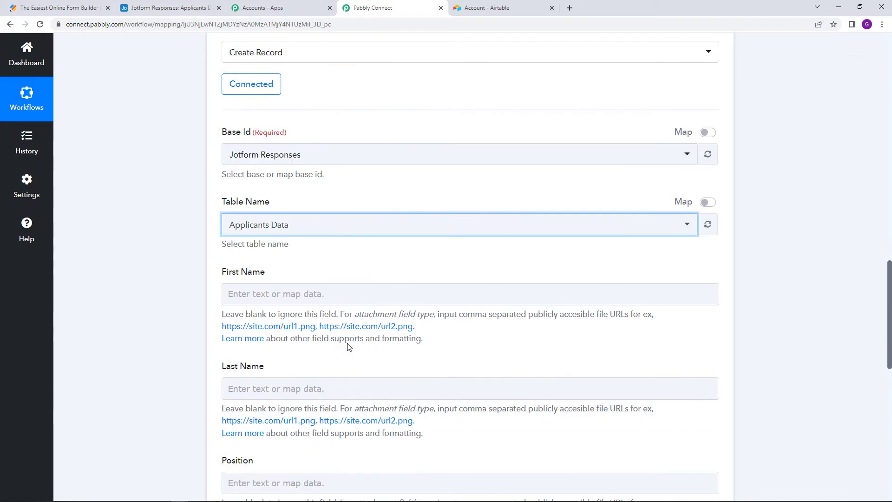
pyautogui.scroll(-2, 357, 285)
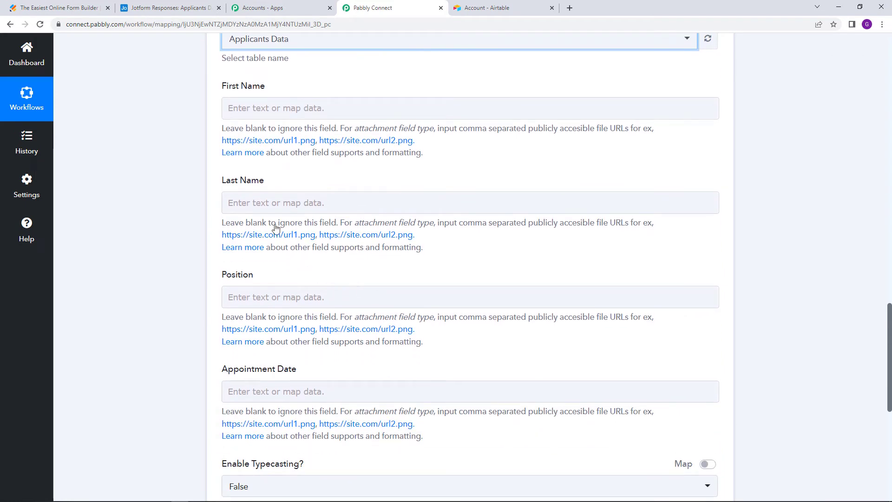
pyautogui.click(175, 5)
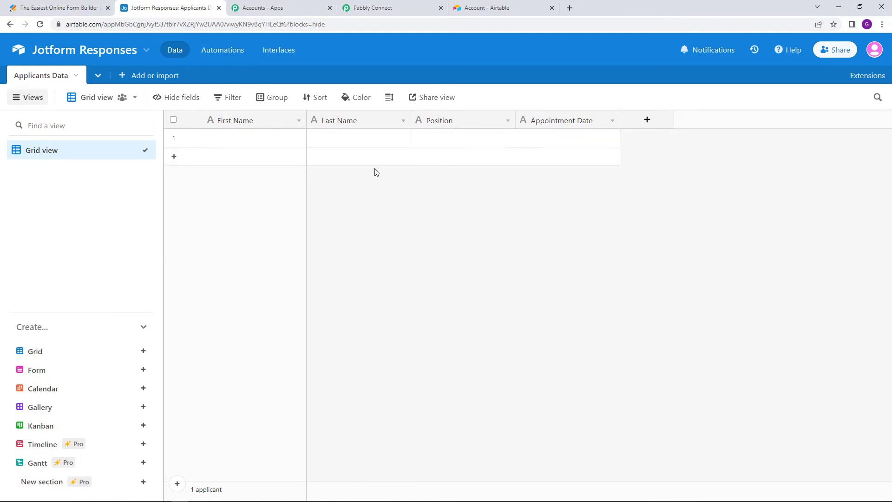
# Switch to Pabbly Connect and map the record's First Name field to RawRequest Q3 FullName3 First from the JotForm response.
pyautogui.click(391, 6)
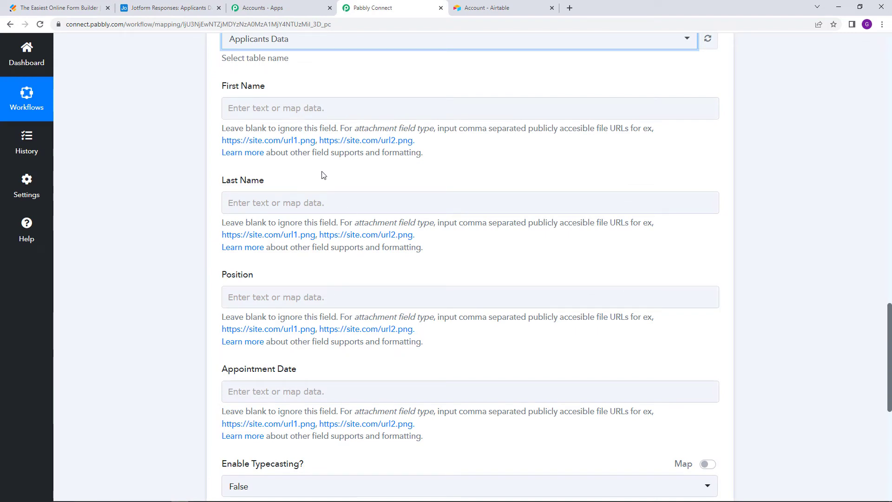
pyautogui.click(320, 113)
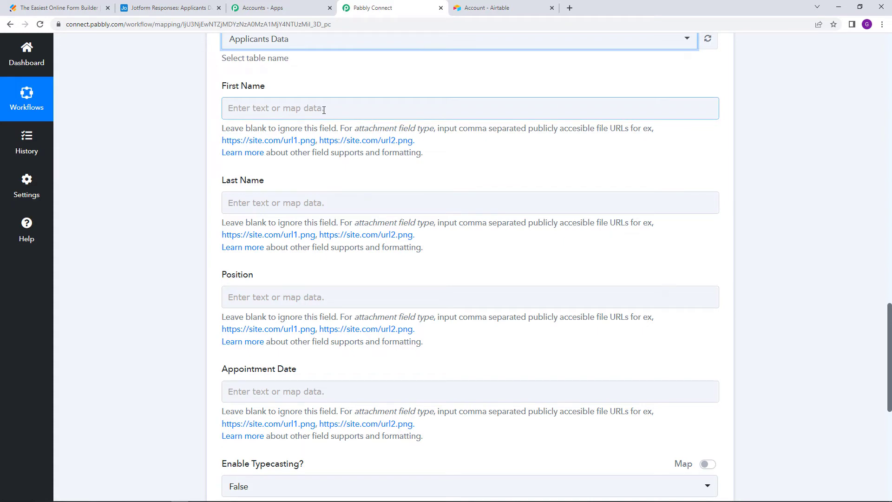
pyautogui.click(304, 111)
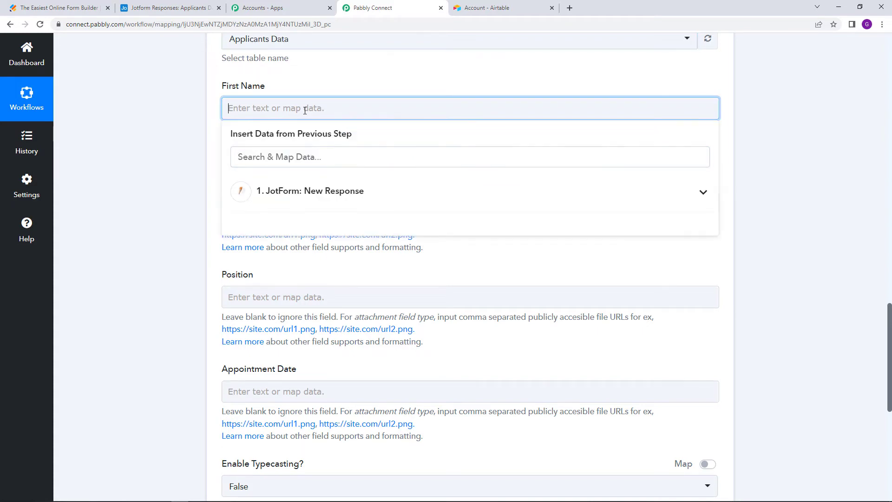
pyautogui.click(342, 207)
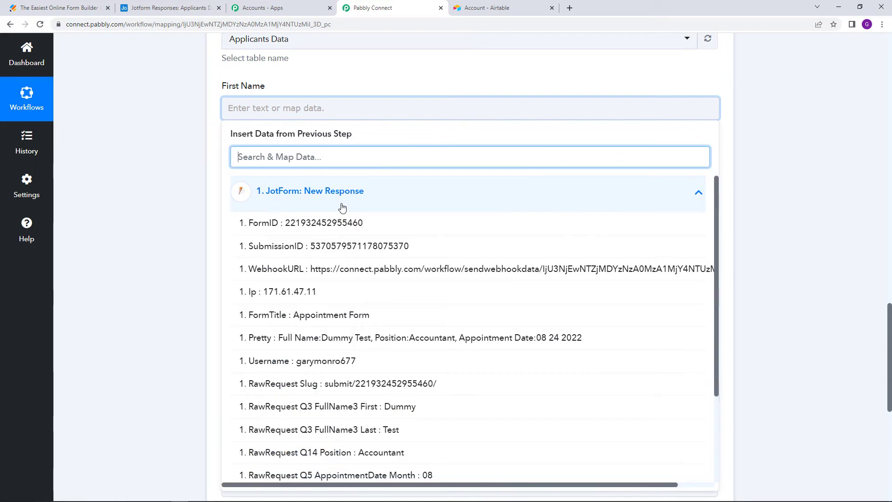
pyautogui.scroll(-2, 409, 315)
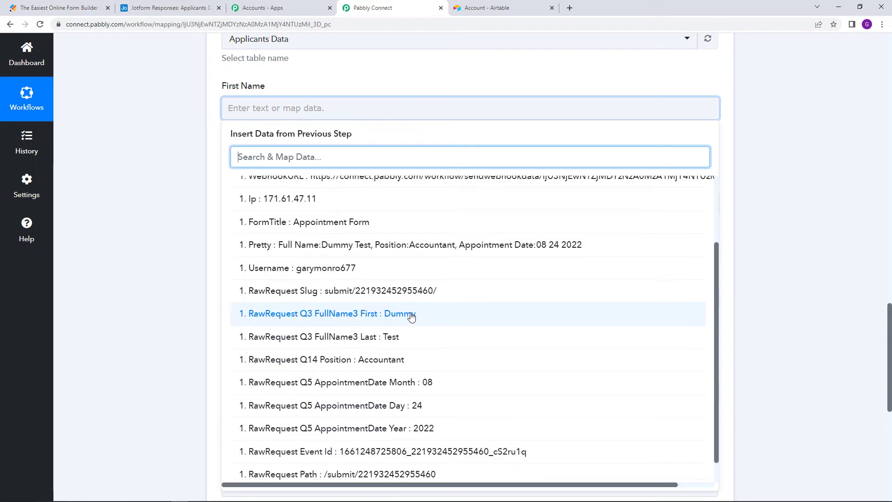
pyautogui.click(389, 315)
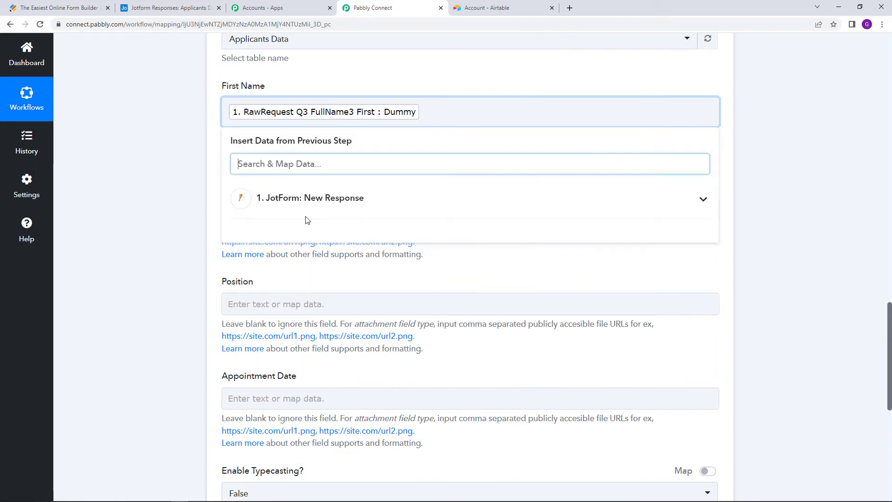
# Map the Last Name field to RawRequest Q3 FullName3 Last from the JotForm response.
pyautogui.click(161, 159)
pyautogui.click(273, 211)
pyautogui.click(418, 292)
pyautogui.scroll(-2, 430, 321)
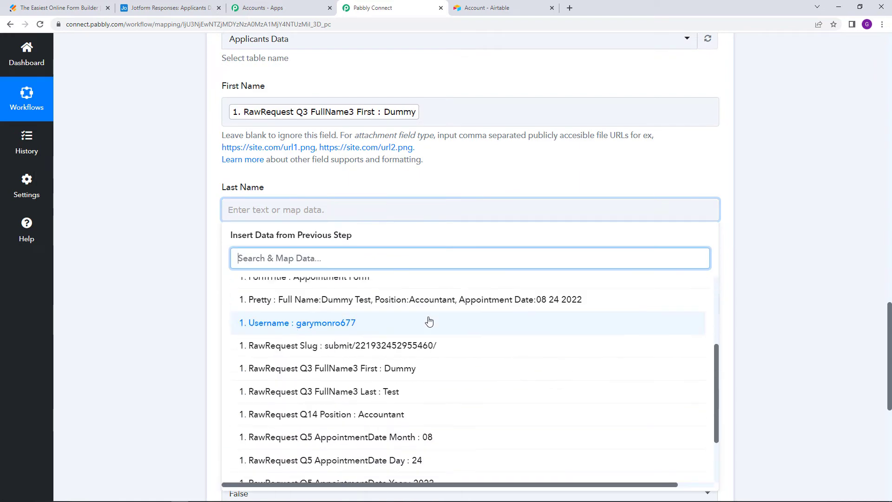
pyautogui.click(431, 391)
pyautogui.click(405, 187)
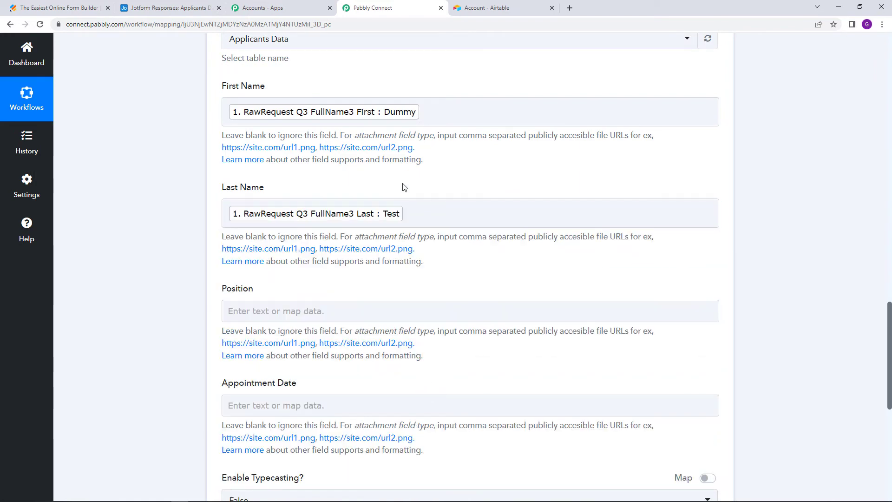
# Map the Position field to RawRequest Q14 Position from the JotForm response.
pyautogui.scroll(-3, 404, 187)
pyautogui.click(388, 174)
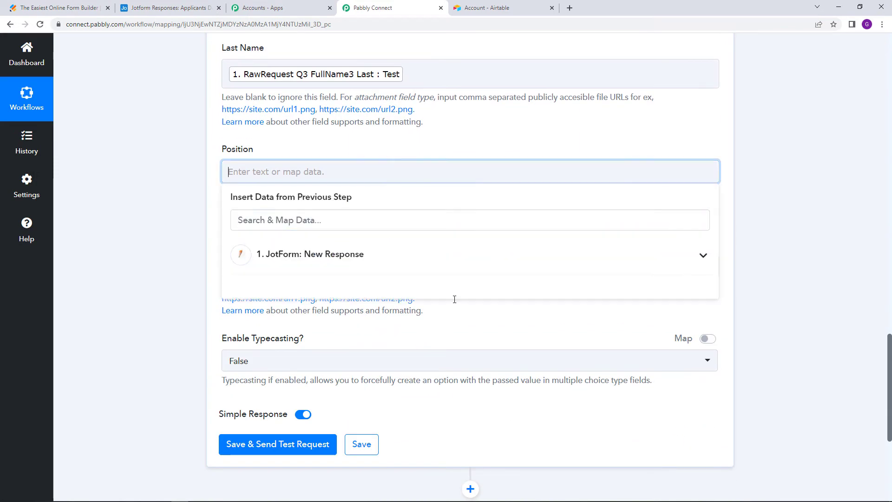
pyautogui.click(410, 262)
pyautogui.scroll(-4, 423, 326)
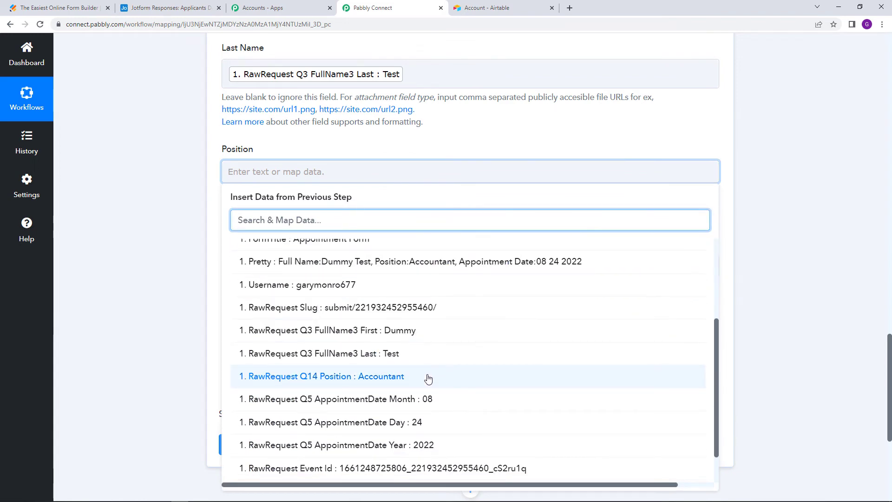
pyautogui.click(428, 378)
pyautogui.click(421, 147)
# Map the Appointment Date field to the JotForm response's AppointmentDate Month and AppointmentDate Day, separated by a hyphen.
pyautogui.scroll(-2, 352, 183)
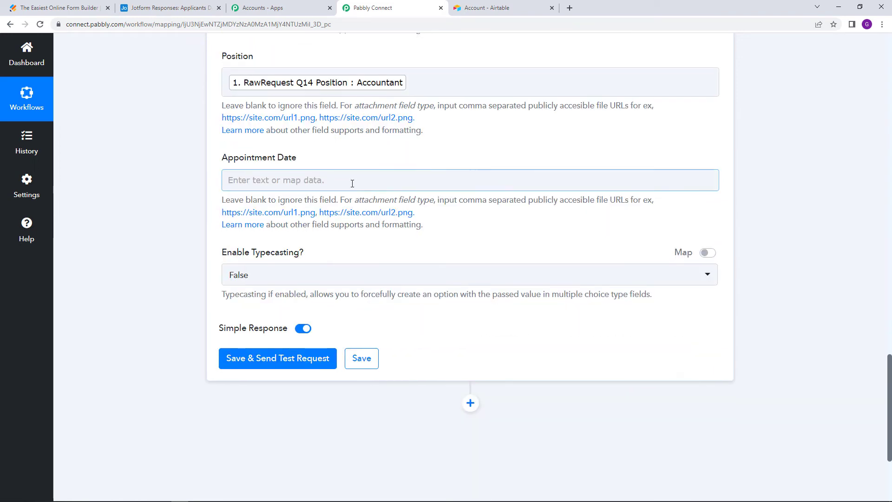
pyautogui.click(352, 183)
pyautogui.click(385, 261)
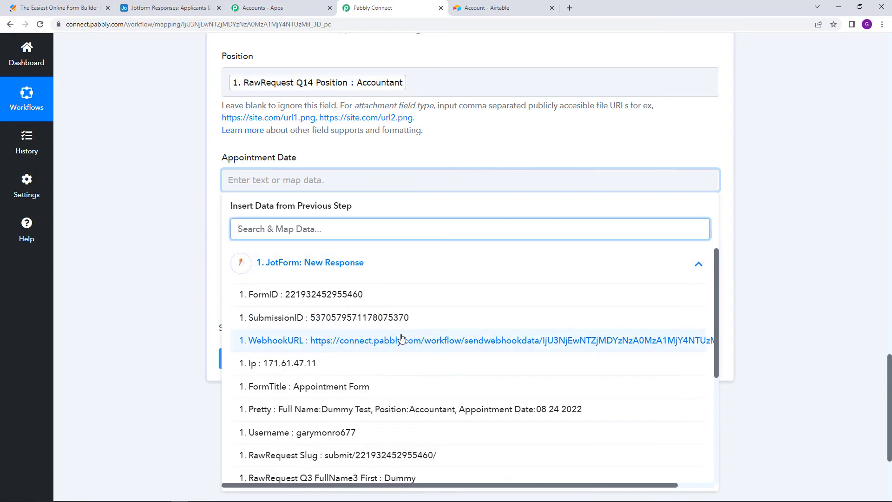
pyautogui.scroll(-4, 402, 338)
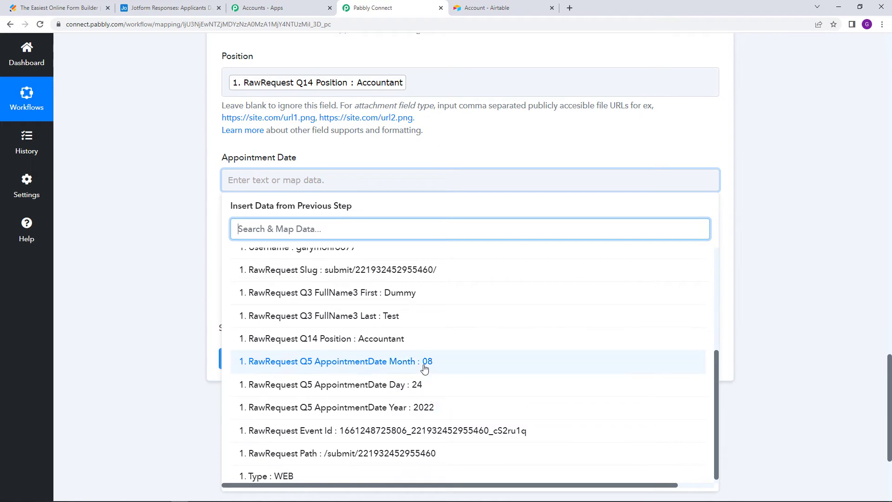
pyautogui.click(424, 362)
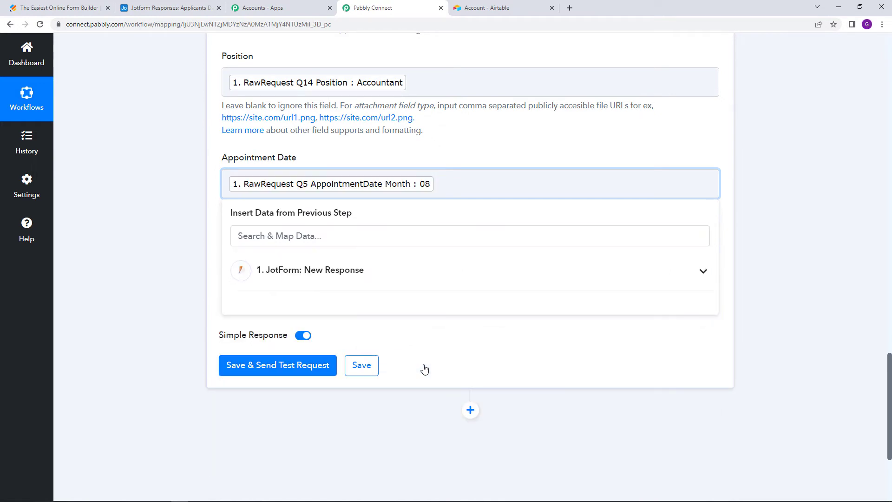
pyautogui.click(424, 279)
pyautogui.scroll(-5, 418, 349)
pyautogui.click(434, 375)
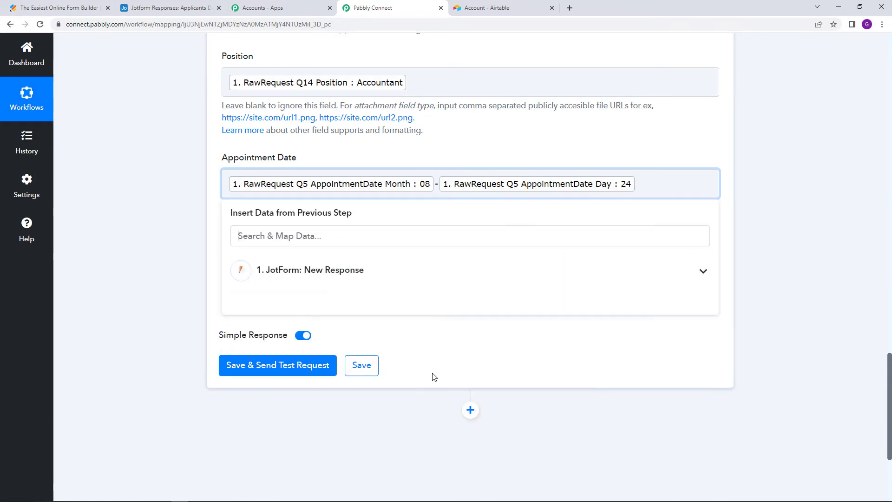
# Complete the Appointment Date mapping by appending a hyphen and the response's AppointmentDate Year.
pyautogui.write('-')
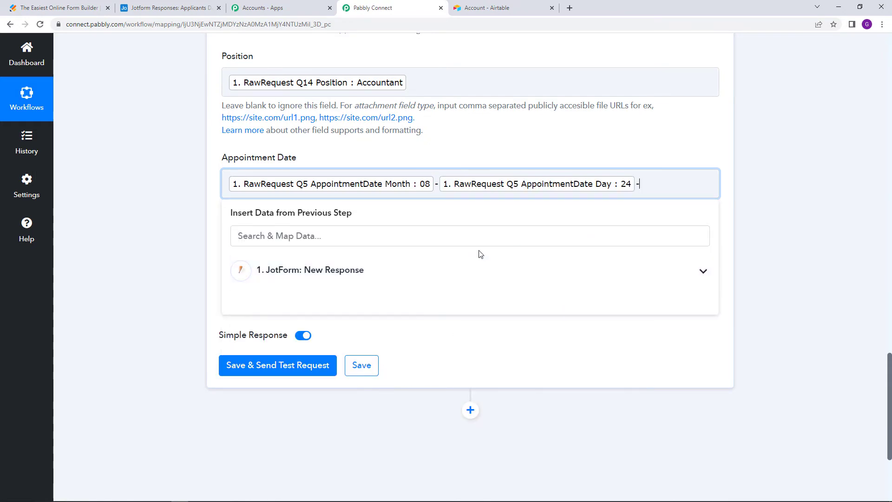
pyautogui.click(449, 272)
pyautogui.scroll(-2, 450, 418)
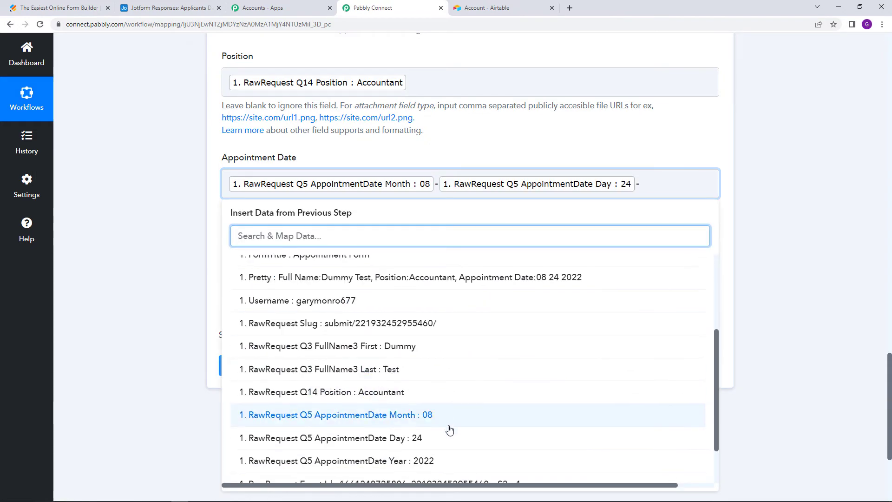
pyautogui.click(437, 461)
pyautogui.click(445, 133)
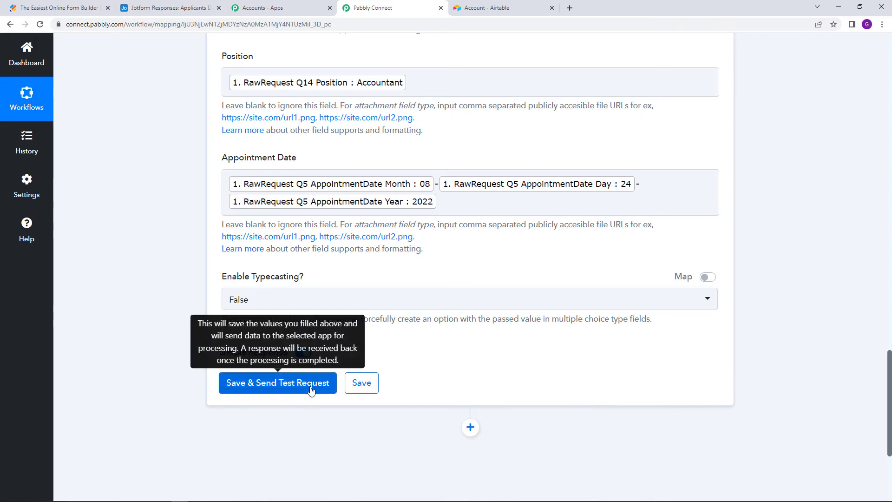
# Check the Applicants Data table in Airtable, return to Pabbly Connect and save the action with a test request.
pyautogui.click(191, 7)
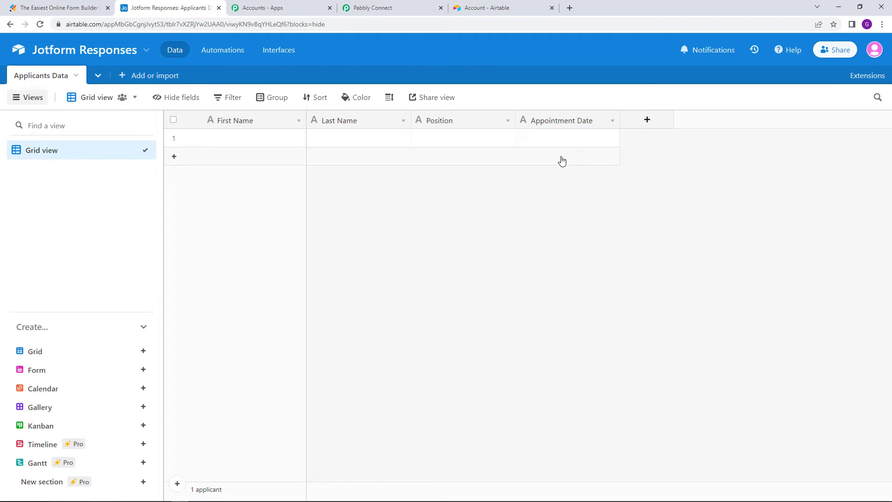
pyautogui.click(392, 7)
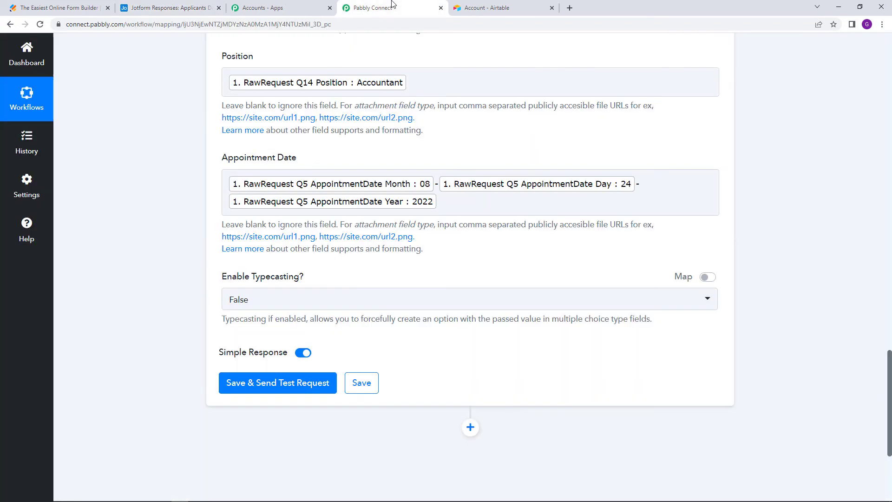
pyautogui.click(312, 382)
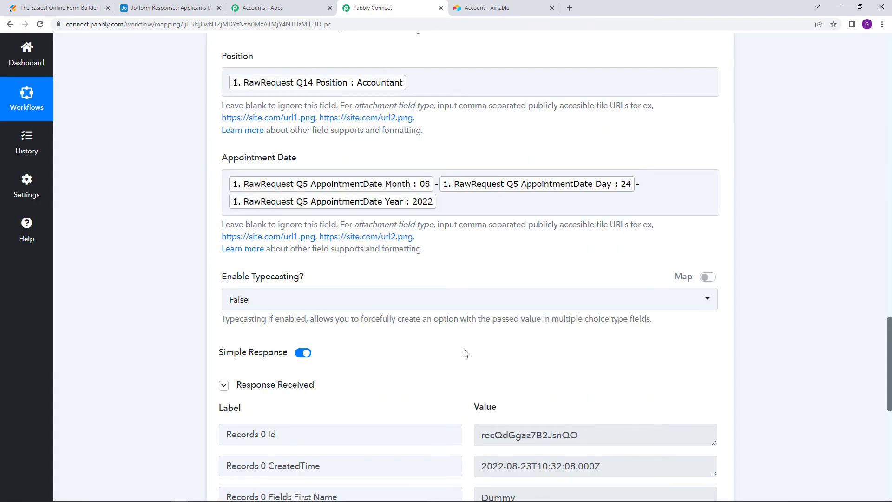
pyautogui.scroll(-3, 464, 353)
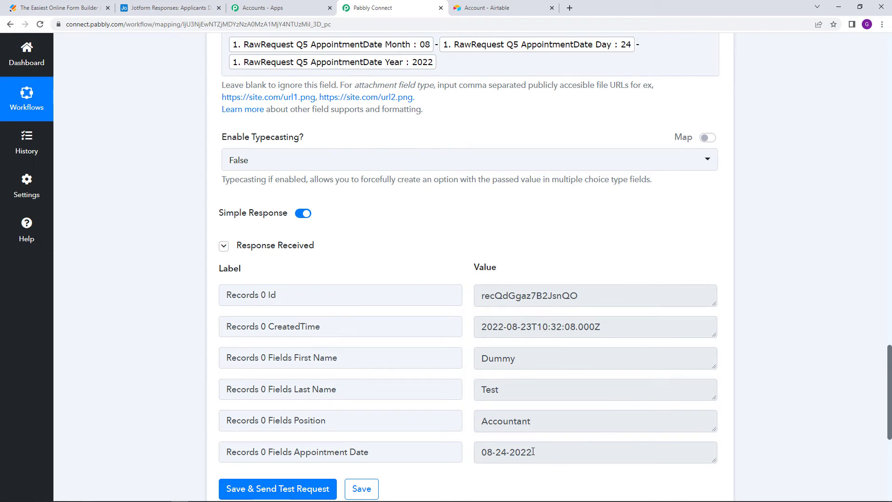
# Check the test record in Airtable's Applicants Data table, switch back to Pabbly Connect and save the Create Record action.
pyautogui.click(202, 5)
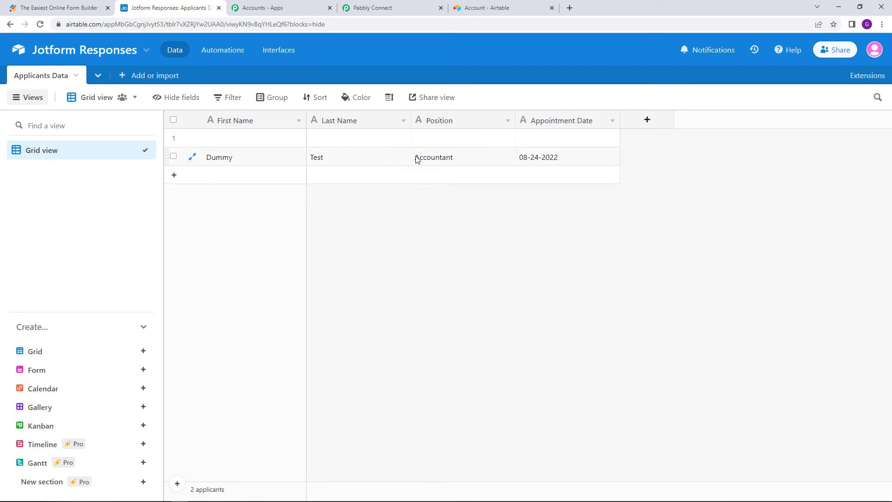
pyautogui.click(406, 7)
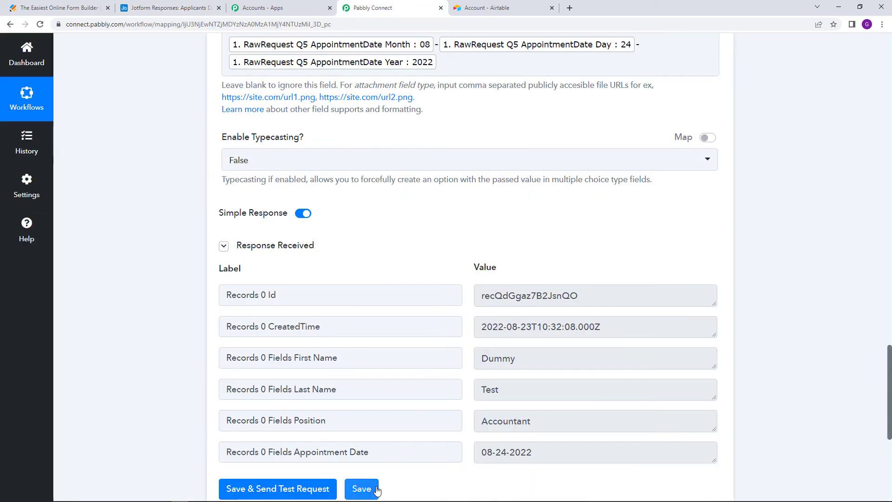
pyautogui.click(362, 488)
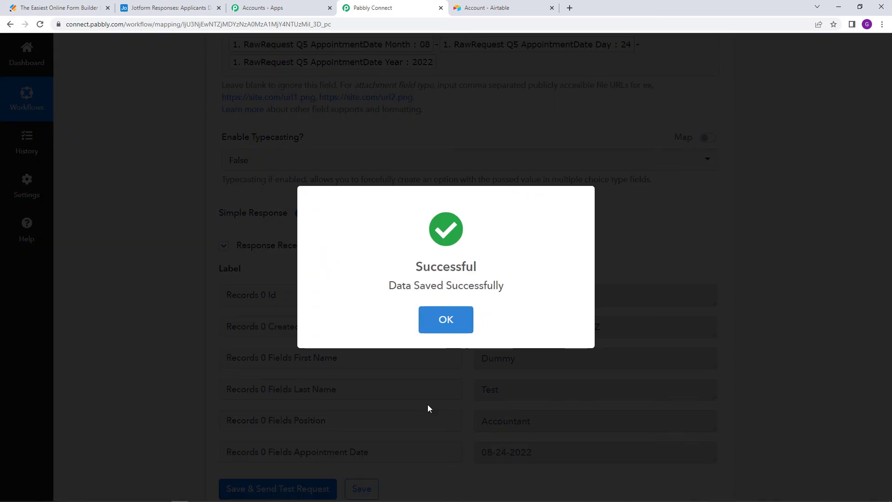
pyautogui.click(432, 331)
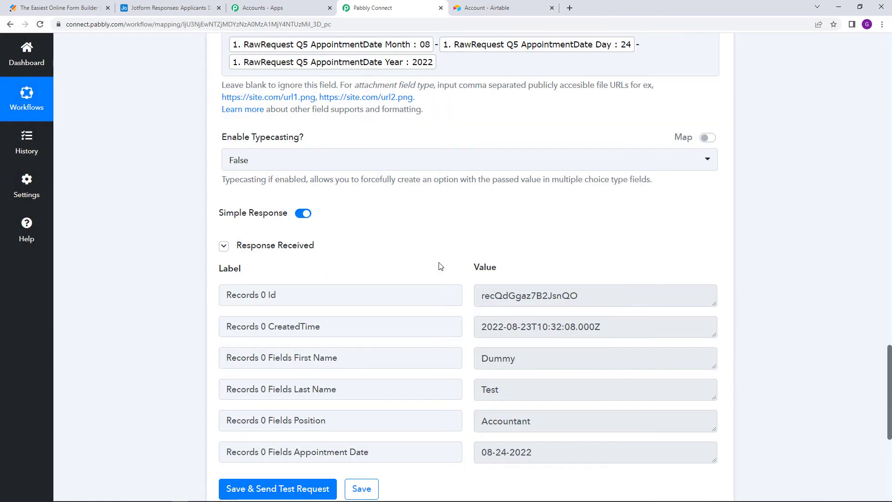
# Review the Airtable action's base, table and mapped record fields.
pyautogui.scroll(15, 440, 266)
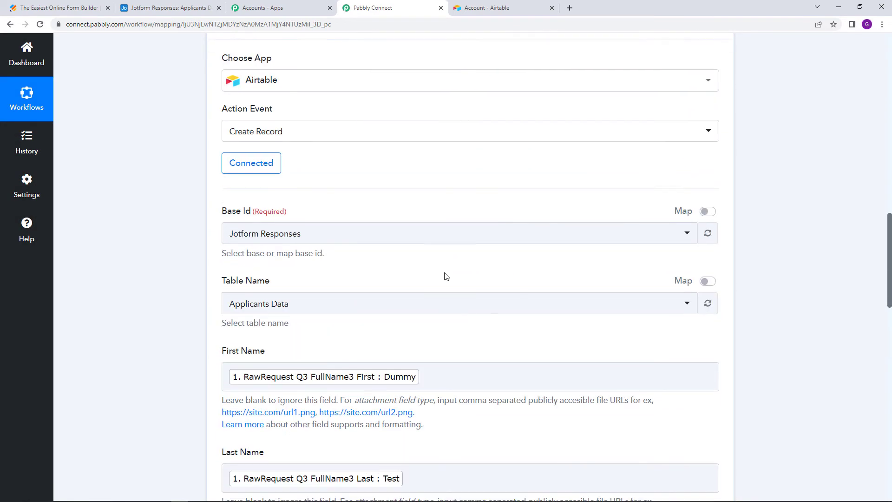
pyautogui.scroll(-3, 446, 276)
pyautogui.scroll(-2, 430, 293)
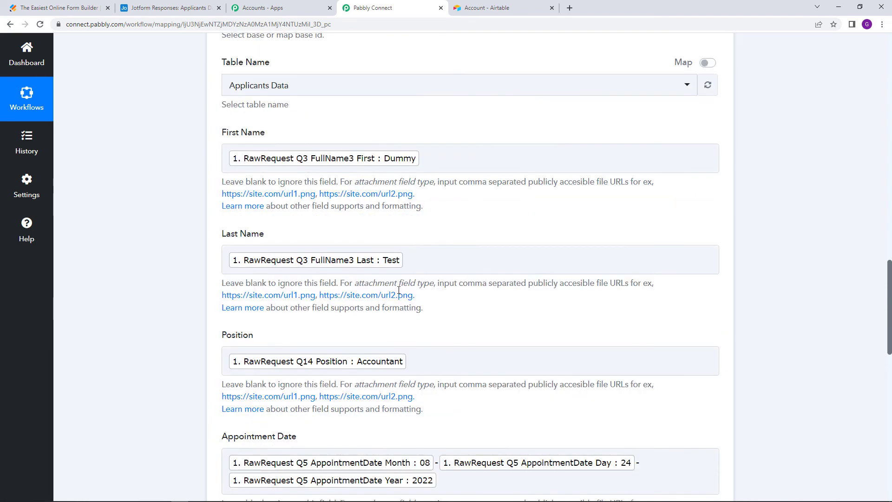
pyautogui.scroll(-4, 404, 298)
pyautogui.scroll(5, 449, 386)
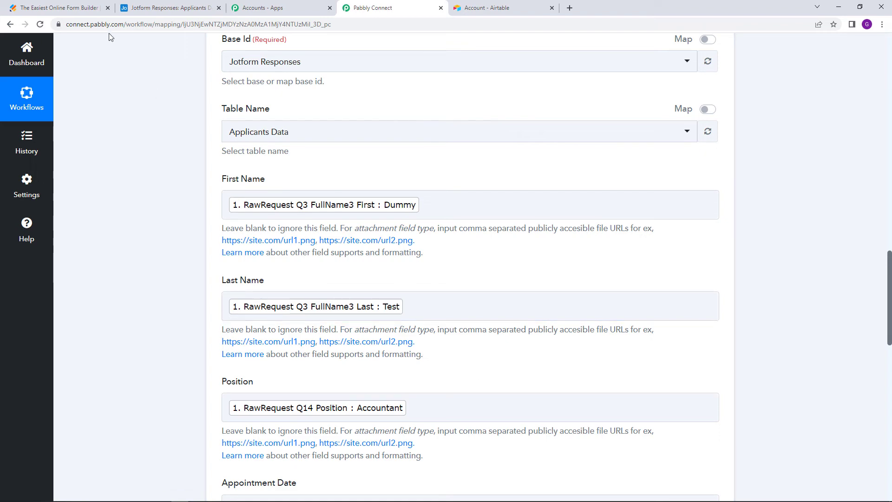
# Open Jotform's live Appointment Form in a new tab and enter first name Test, last name Dummy and position SEO.
pyautogui.click(70, 4)
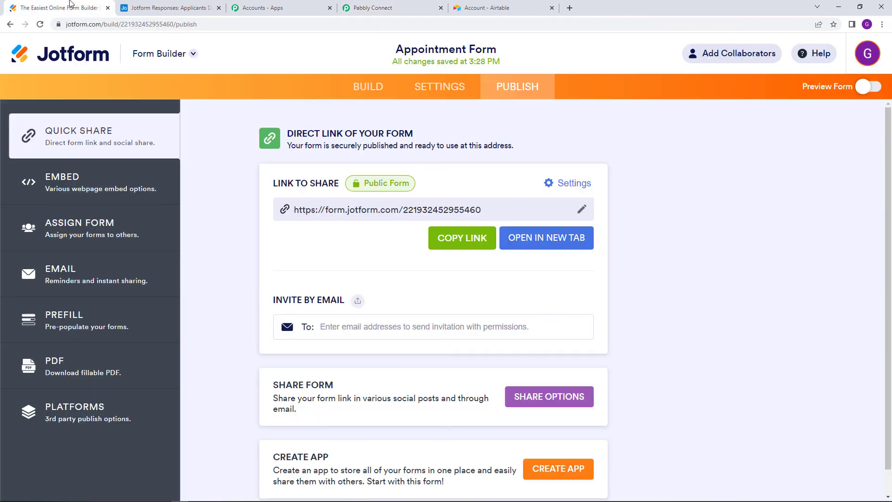
pyautogui.click(547, 244)
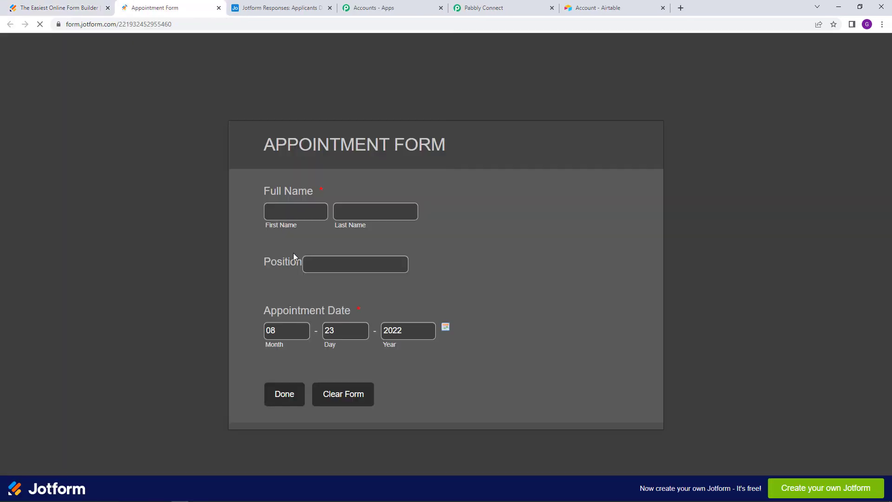
pyautogui.click(295, 212)
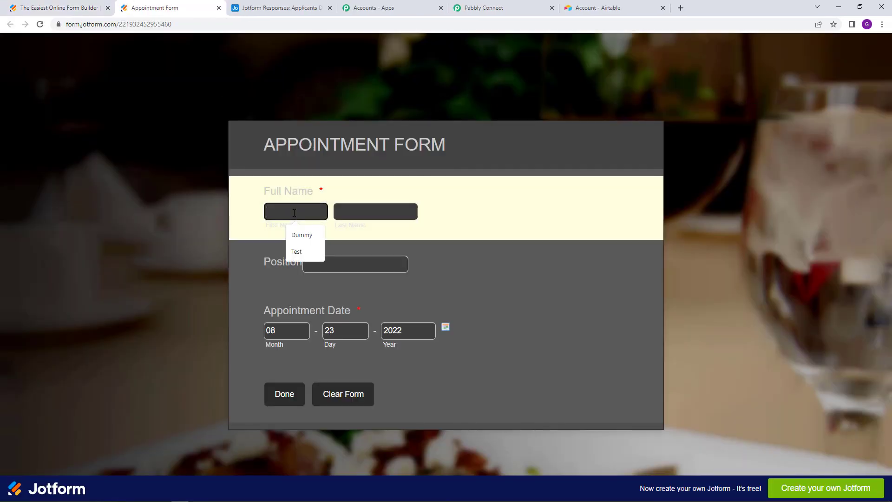
pyautogui.click(305, 250)
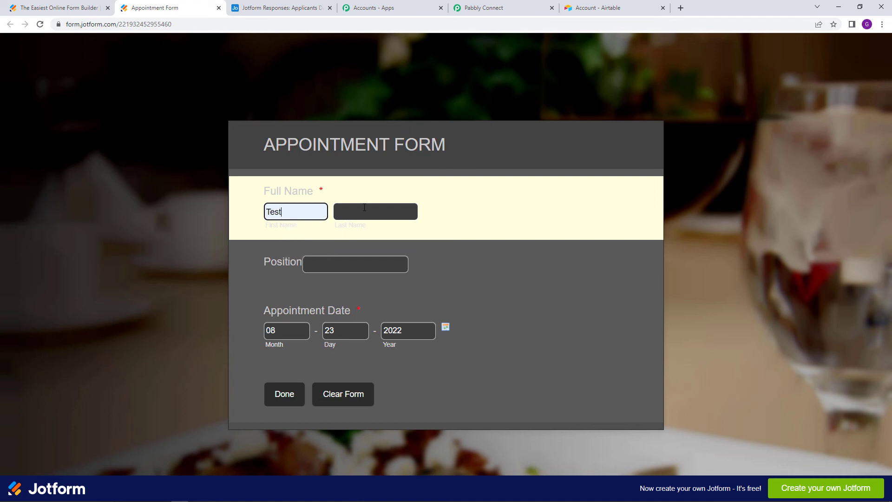
pyautogui.click(375, 218)
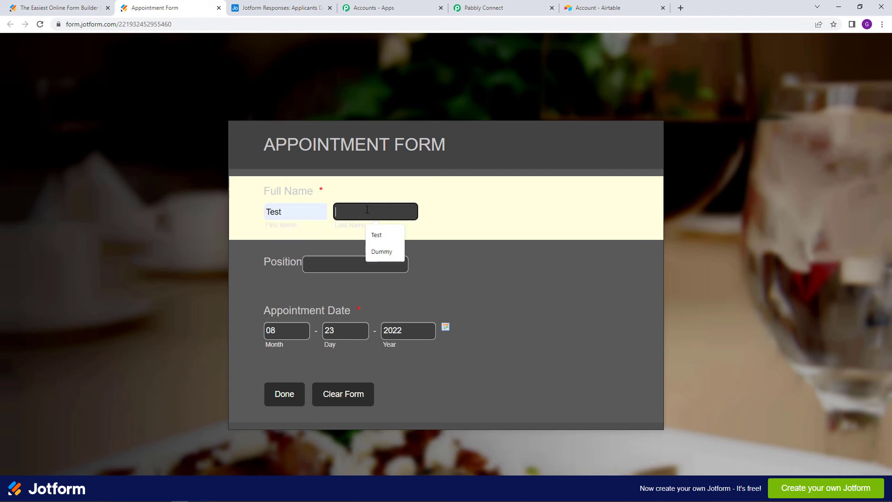
pyautogui.click(388, 257)
pyautogui.click(353, 266)
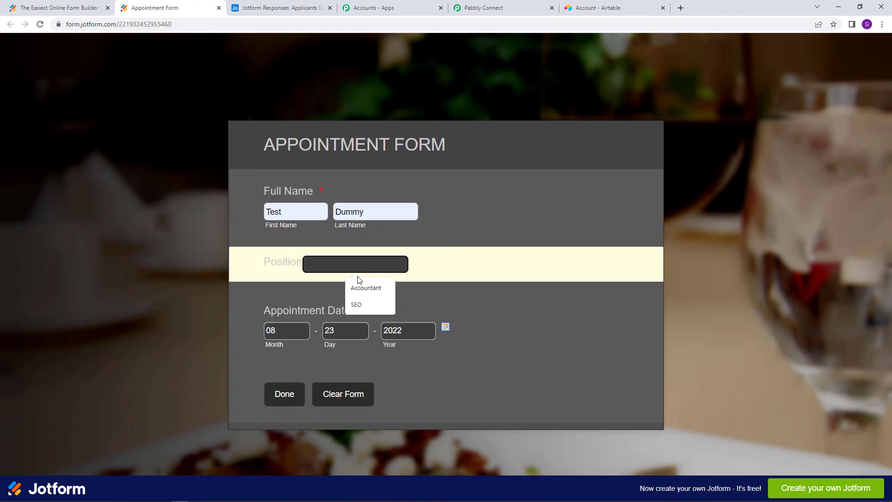
pyautogui.click(363, 305)
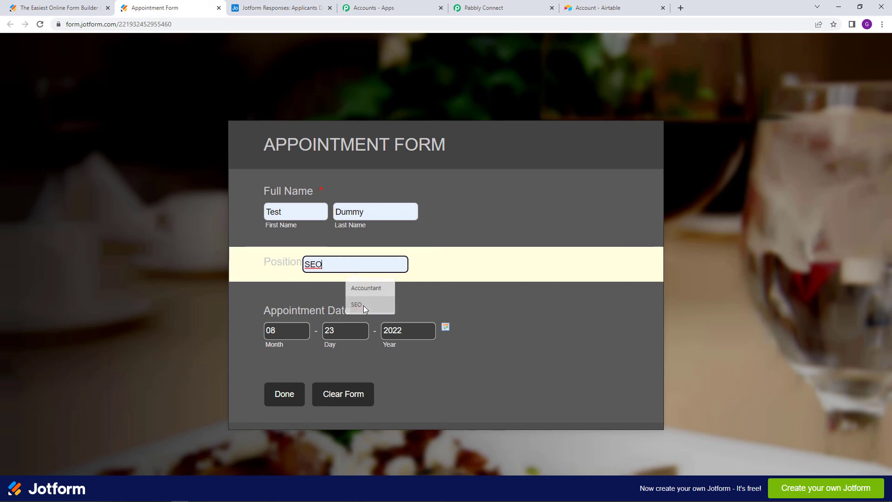
# Set the form's Appointment Date to 09-25-2022.
pyautogui.click(348, 333)
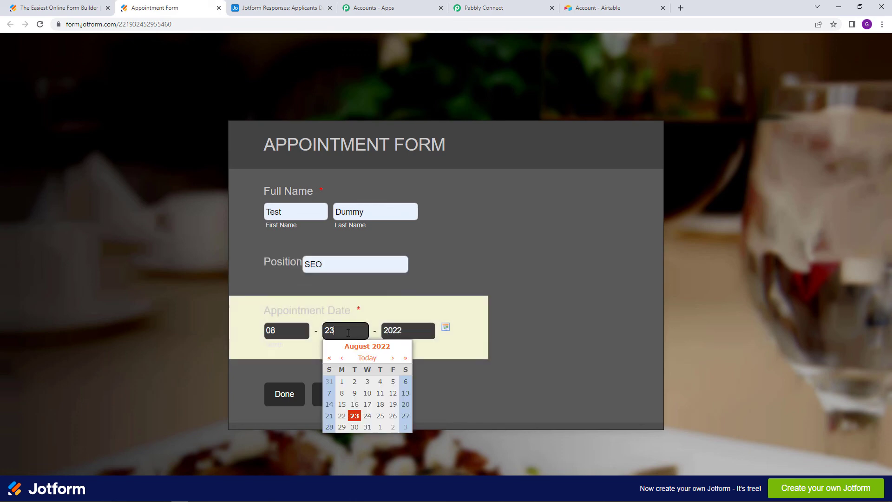
pyautogui.click(381, 416)
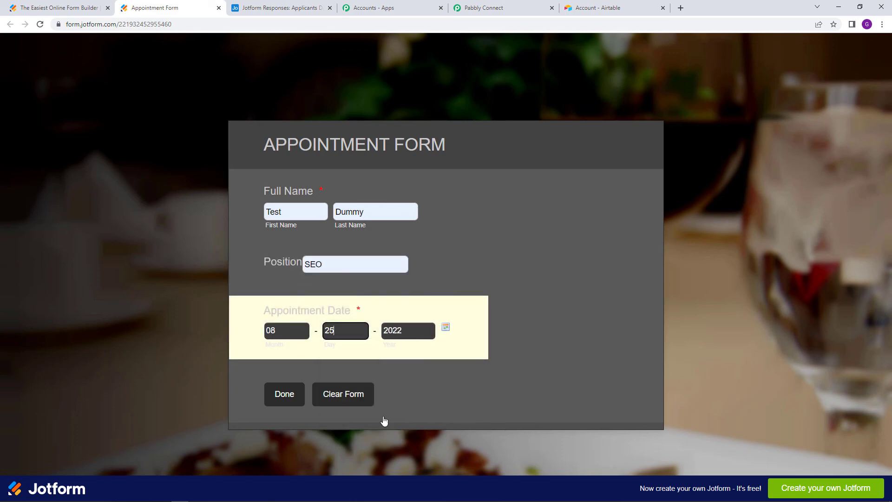
pyautogui.click(283, 328)
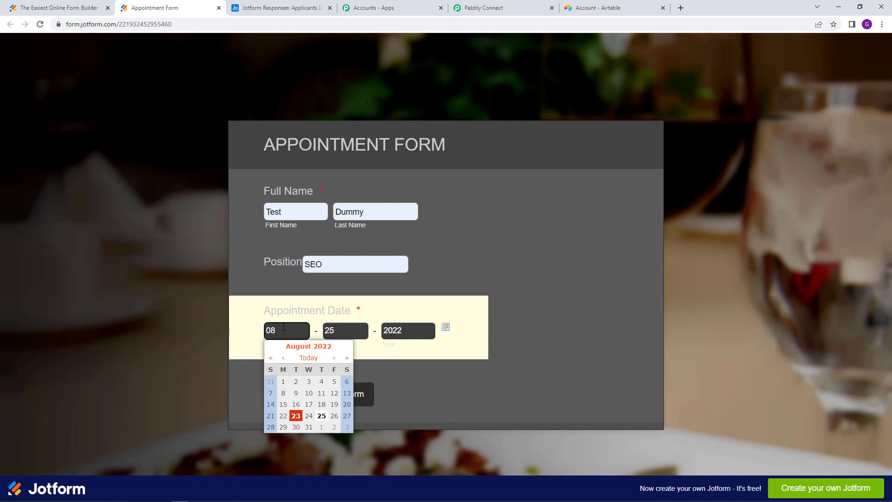
pyautogui.press('BackSpace')
pyautogui.write('9')
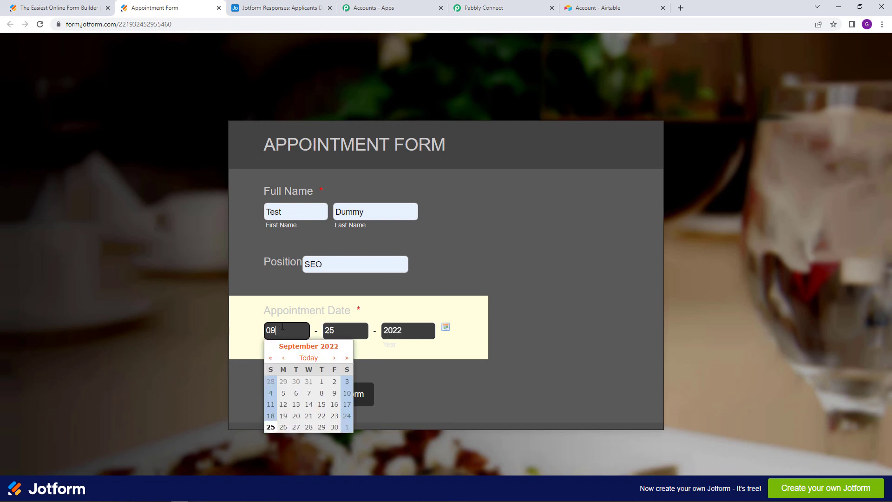
pyautogui.click(411, 352)
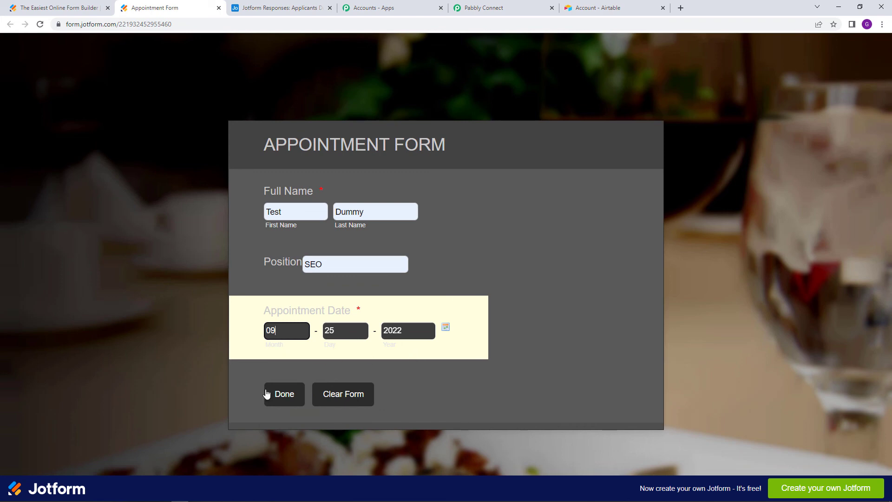
# Submit the Appointment Form and check Airtable's Applicants Data table for the new record.
pyautogui.click(285, 395)
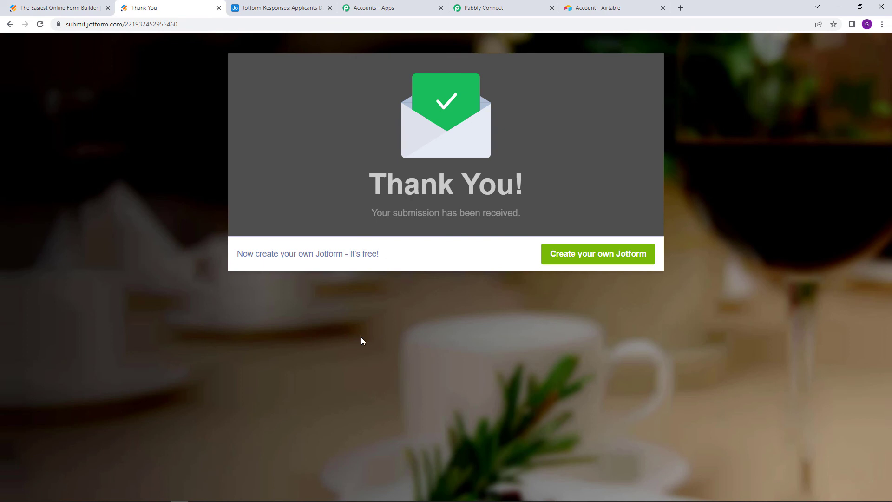
pyautogui.click(277, 4)
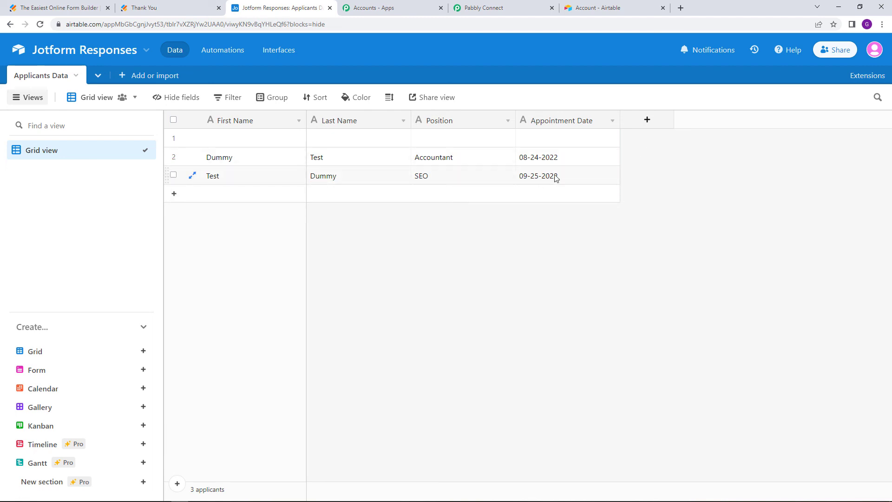
# Switch to Pabbly Connect and generate a share link for the Jotform To Airtable Automation workflow.
pyautogui.click(483, 4)
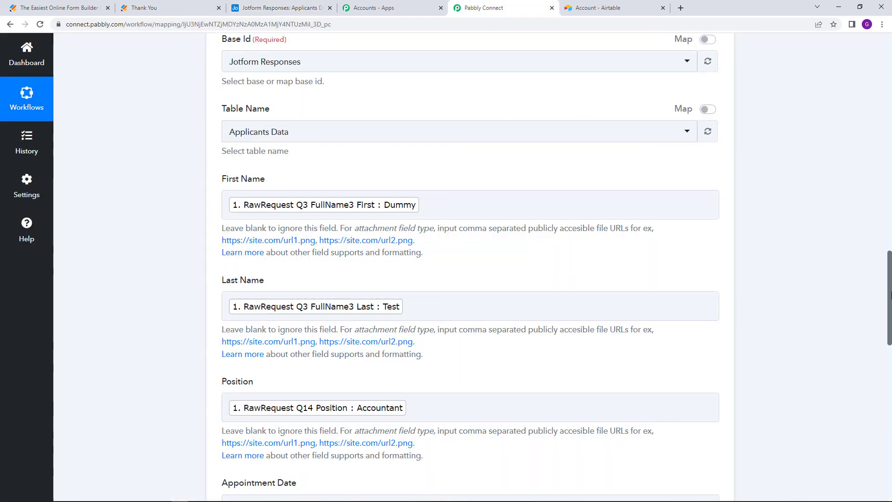
pyautogui.moveTo(890, 293); pyautogui.dragTo(867, 62)
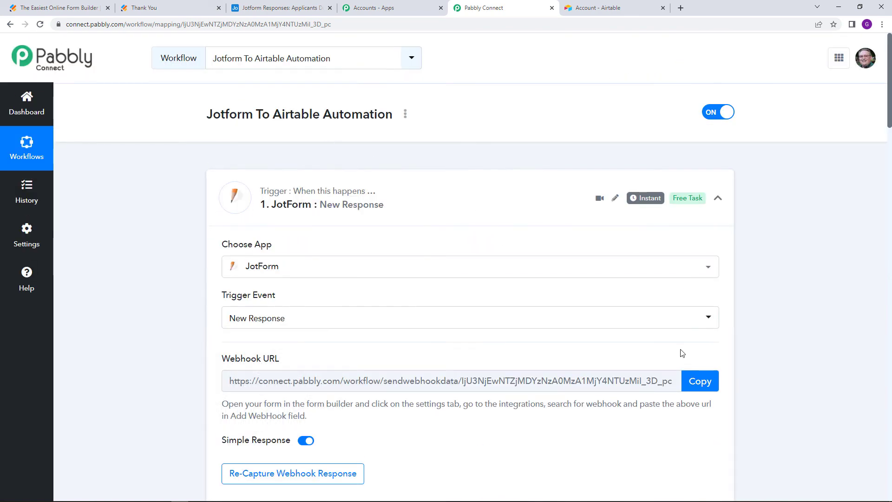
pyautogui.click(405, 113)
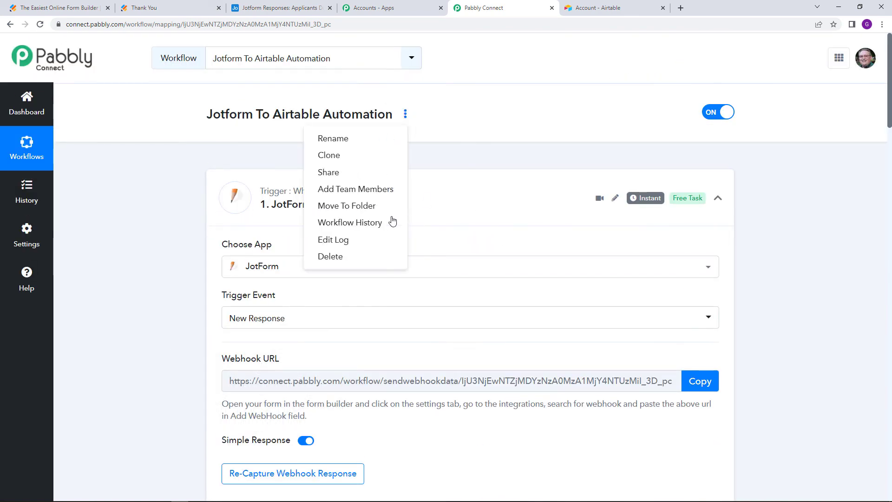
pyautogui.click(351, 177)
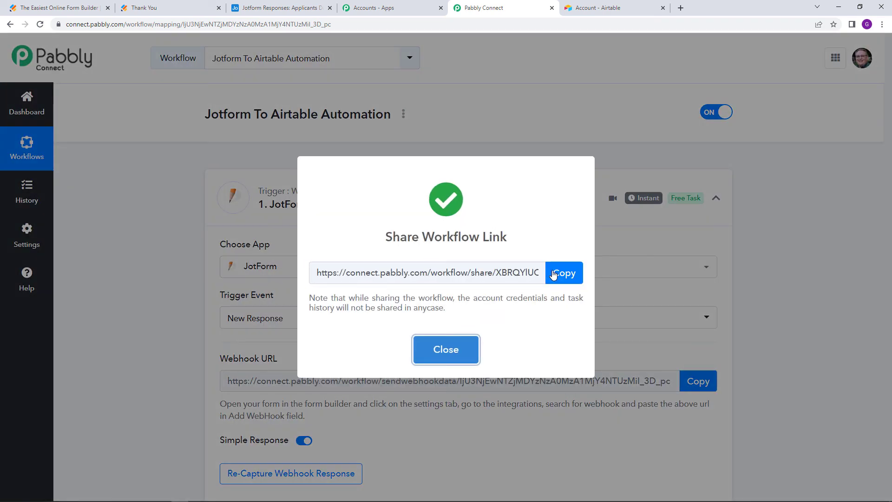